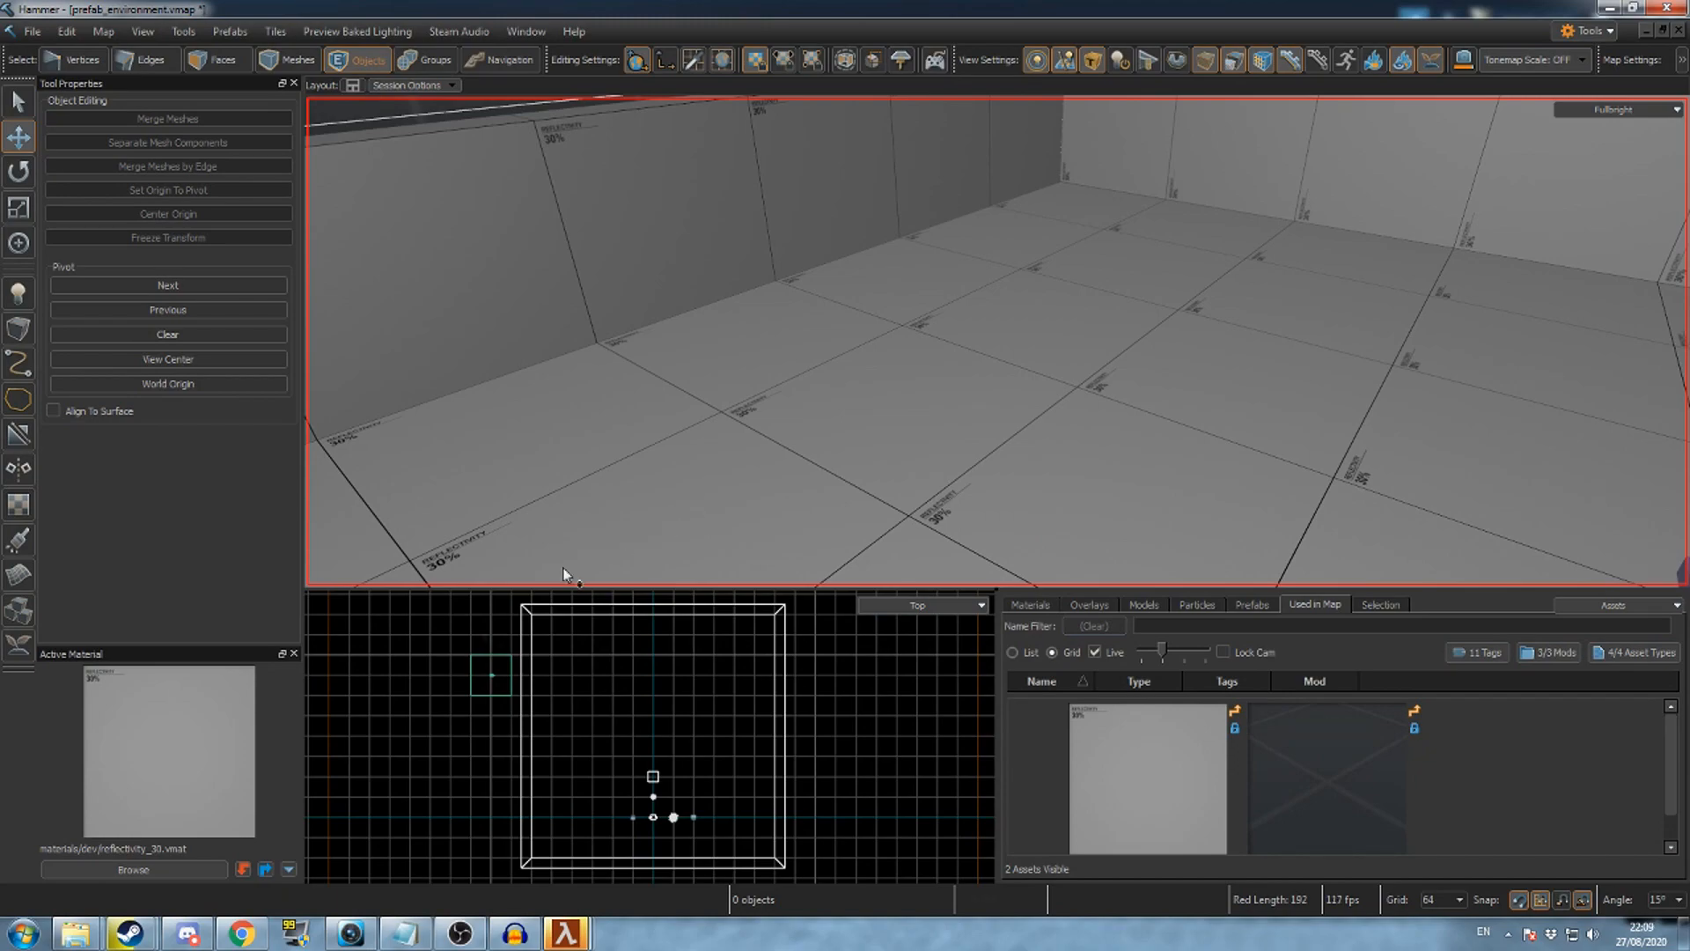
# - Navigate Explorer to content\hlvr_addons\tutorials\maps
pyautogui.click(78, 933)
pyautogui.click(59, 805)
pyautogui.click(77, 934)
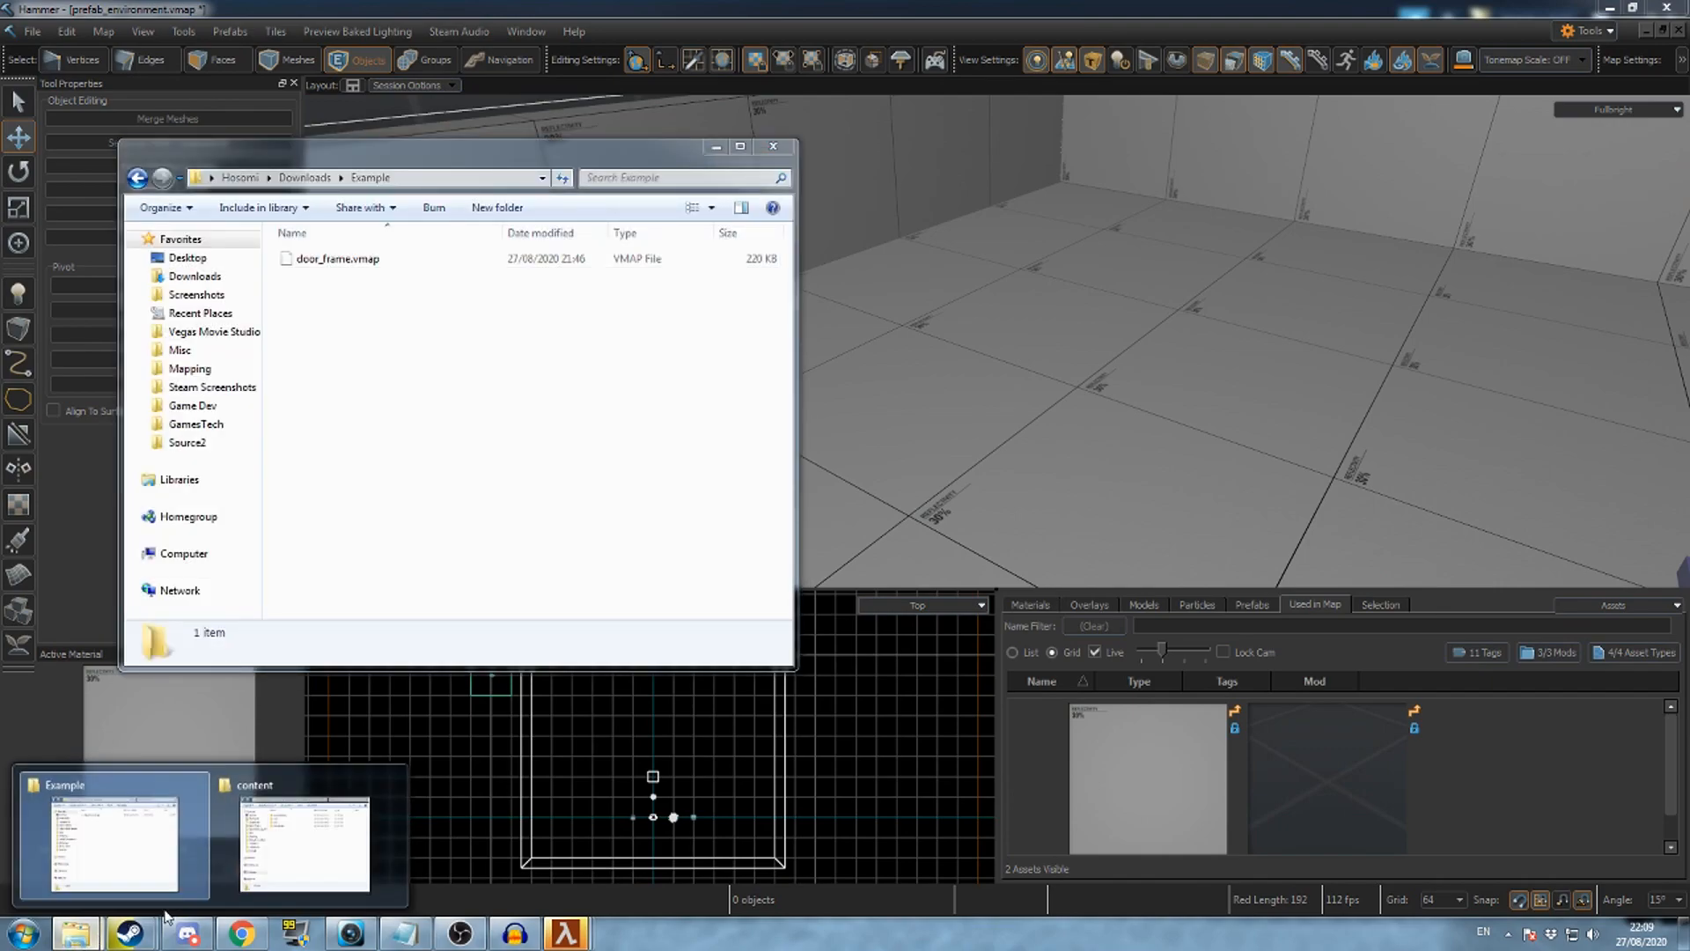
pyautogui.click(244, 845)
pyautogui.doubleClick(1076, 324)
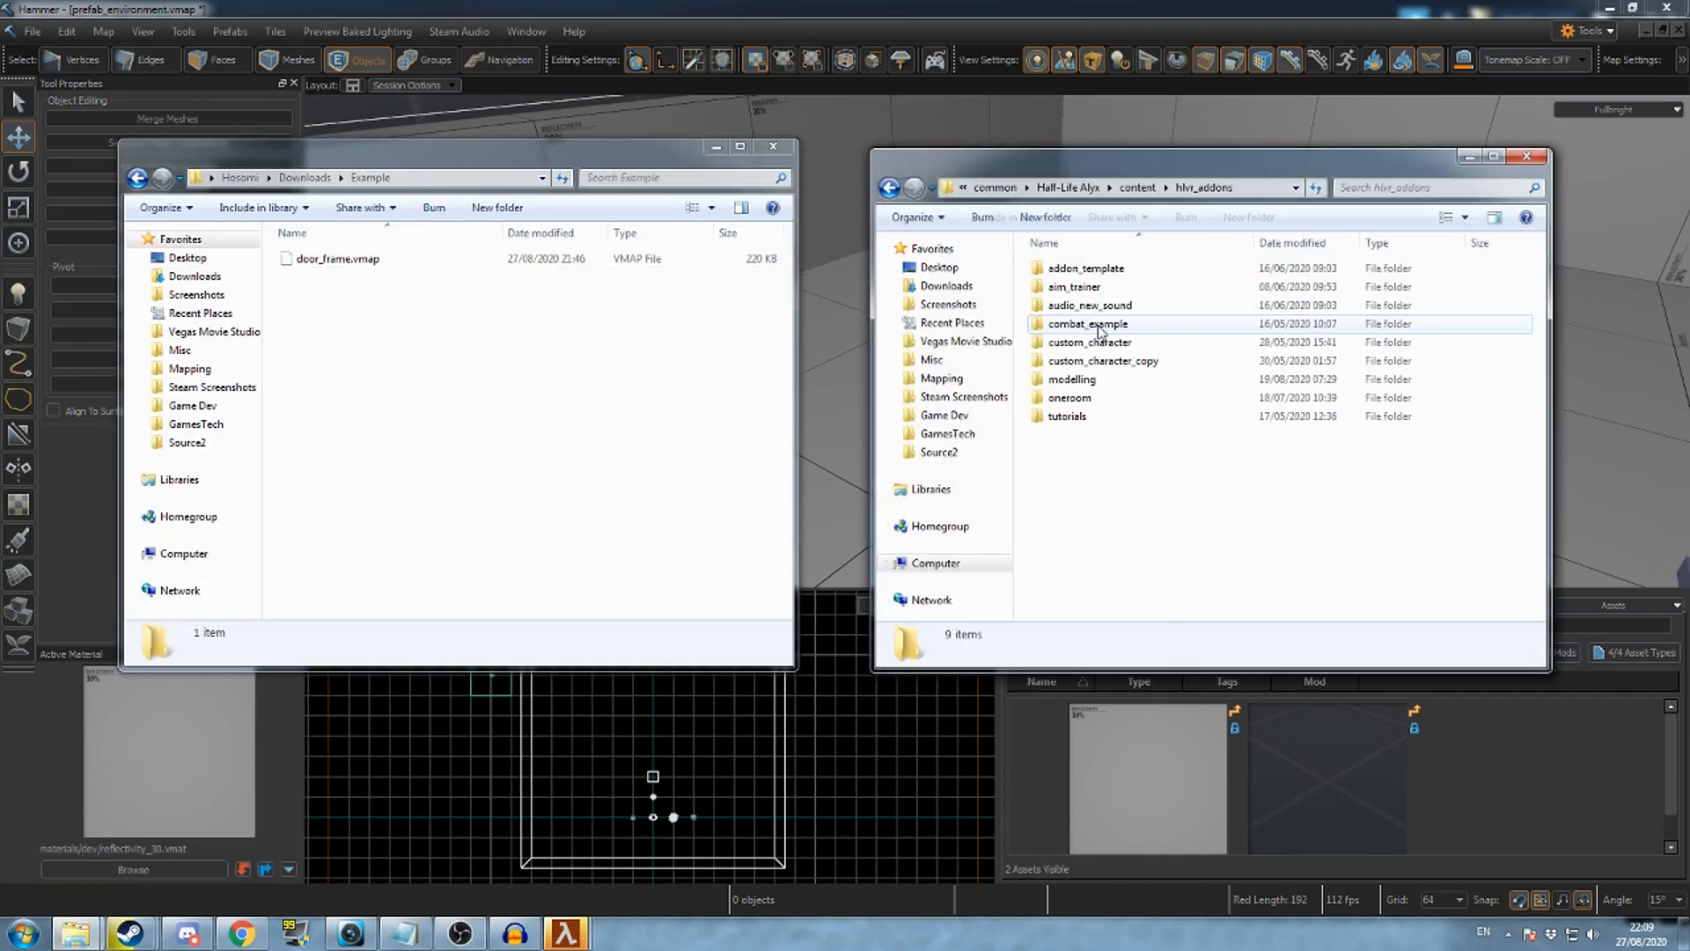
pyautogui.doubleClick(1072, 416)
pyautogui.doubleClick(1060, 269)
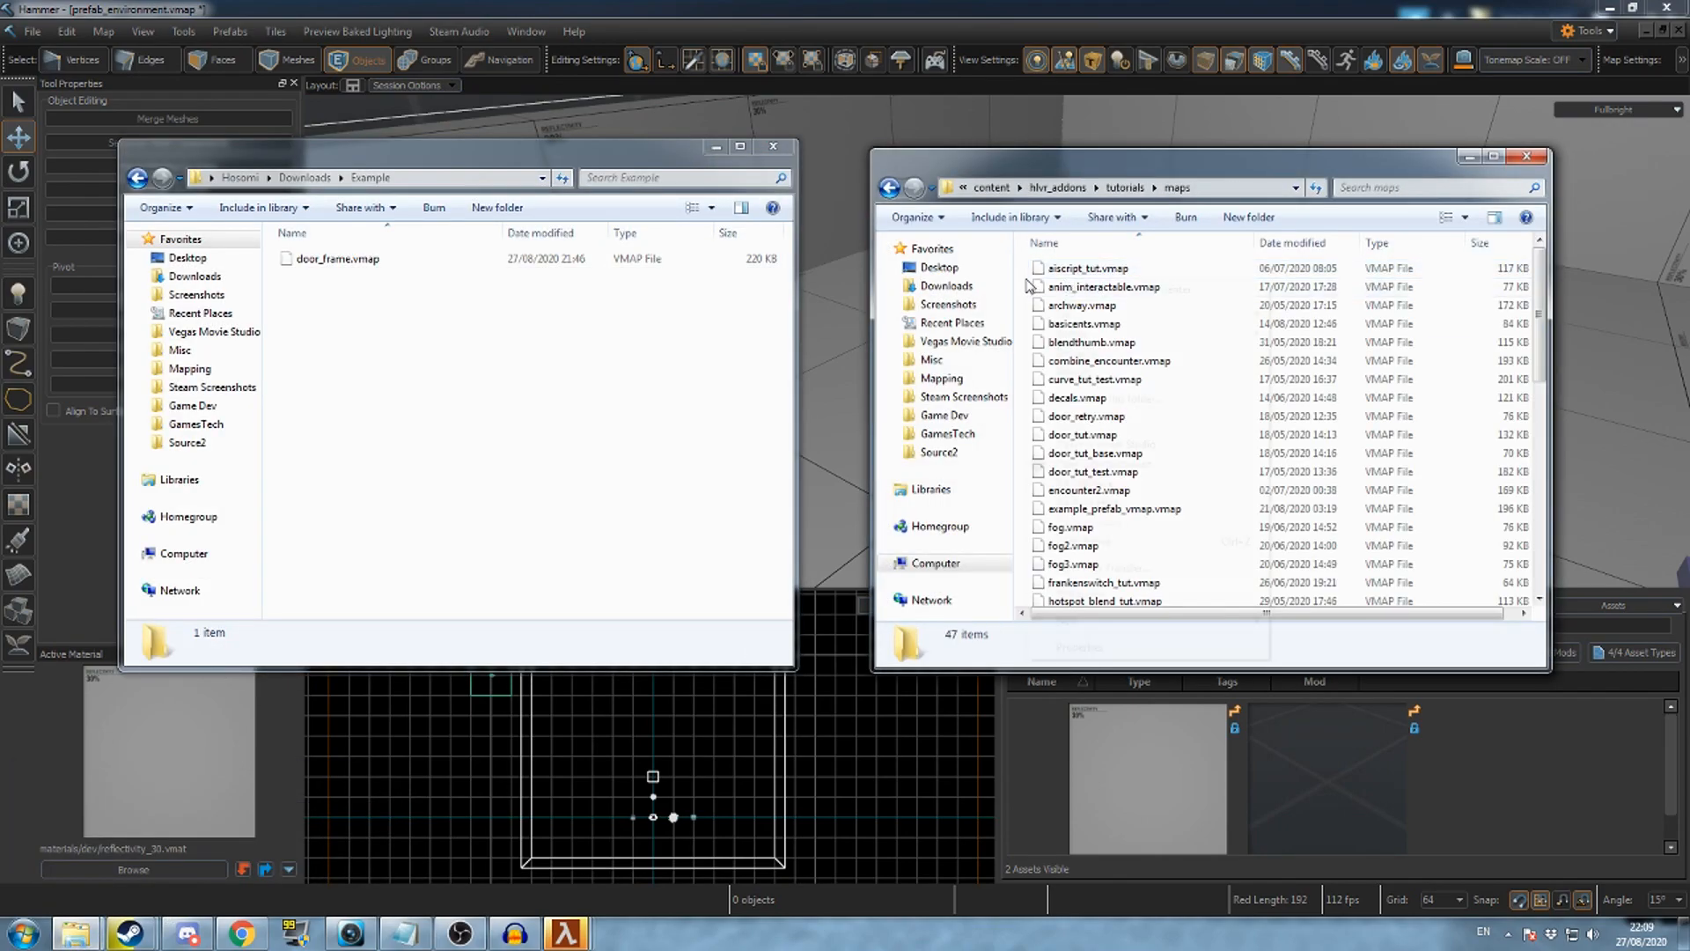
# - Create a folder named prefabs in maps and move door_frame.vmap into it
pyautogui.rightClick(1094, 277)
pyautogui.click(1307, 624)
pyautogui.write('prefabs')
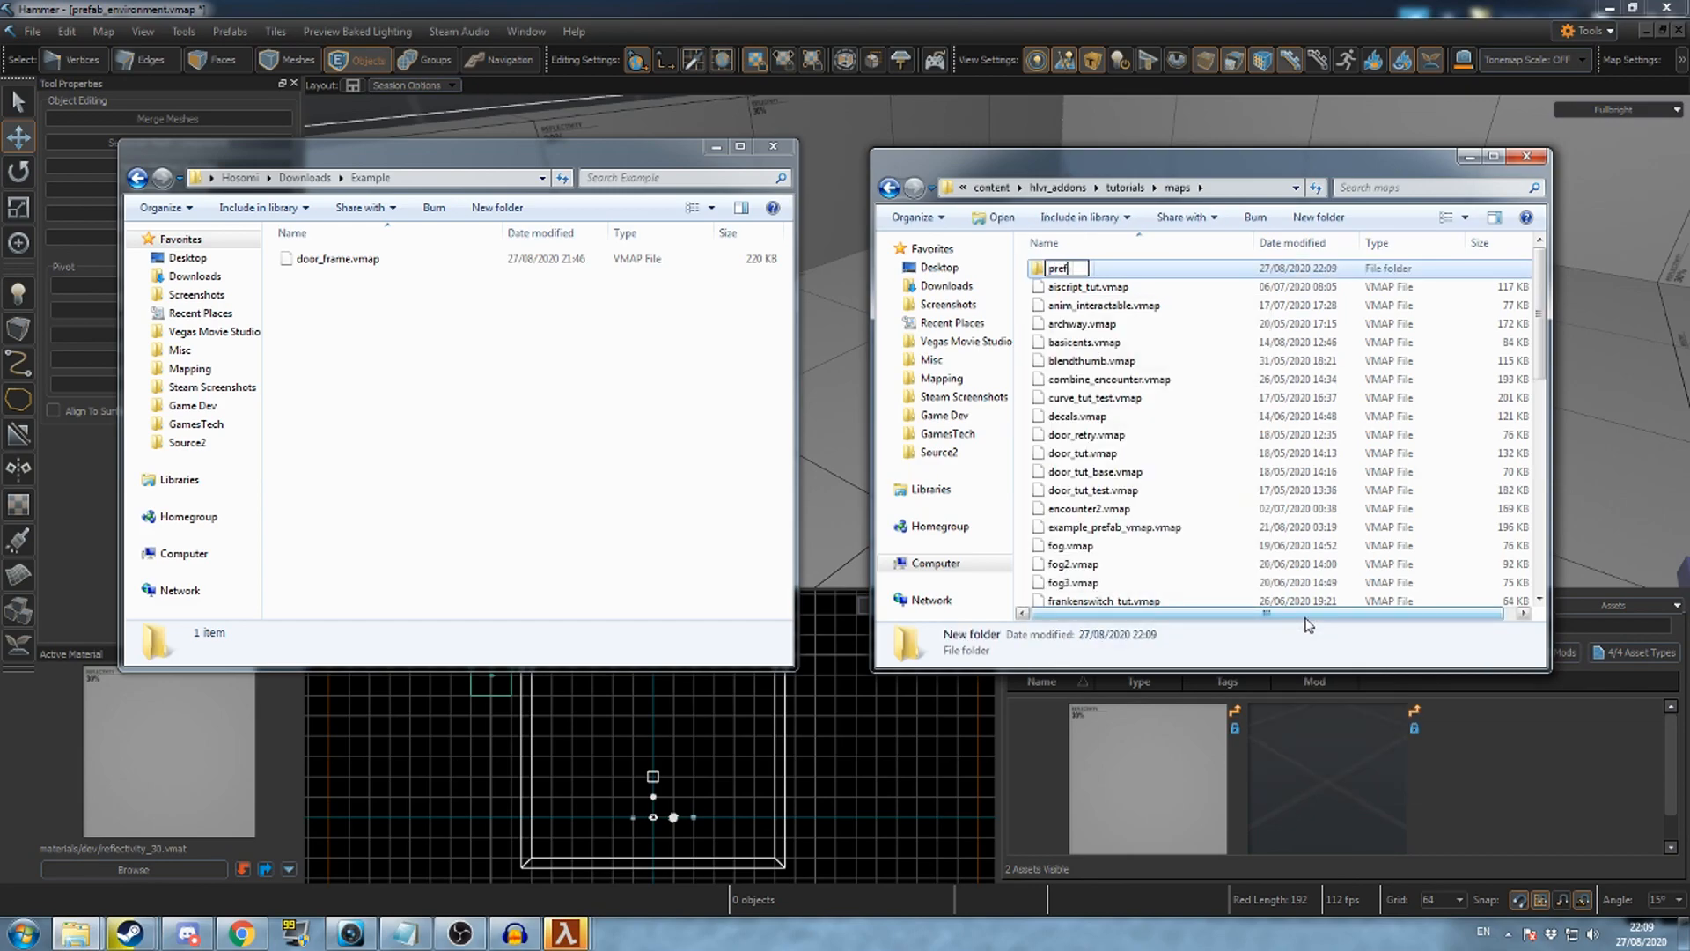
pyautogui.press('Return')
pyautogui.press('Return')
pyautogui.moveTo(339, 259); pyautogui.dragTo(1122, 357)
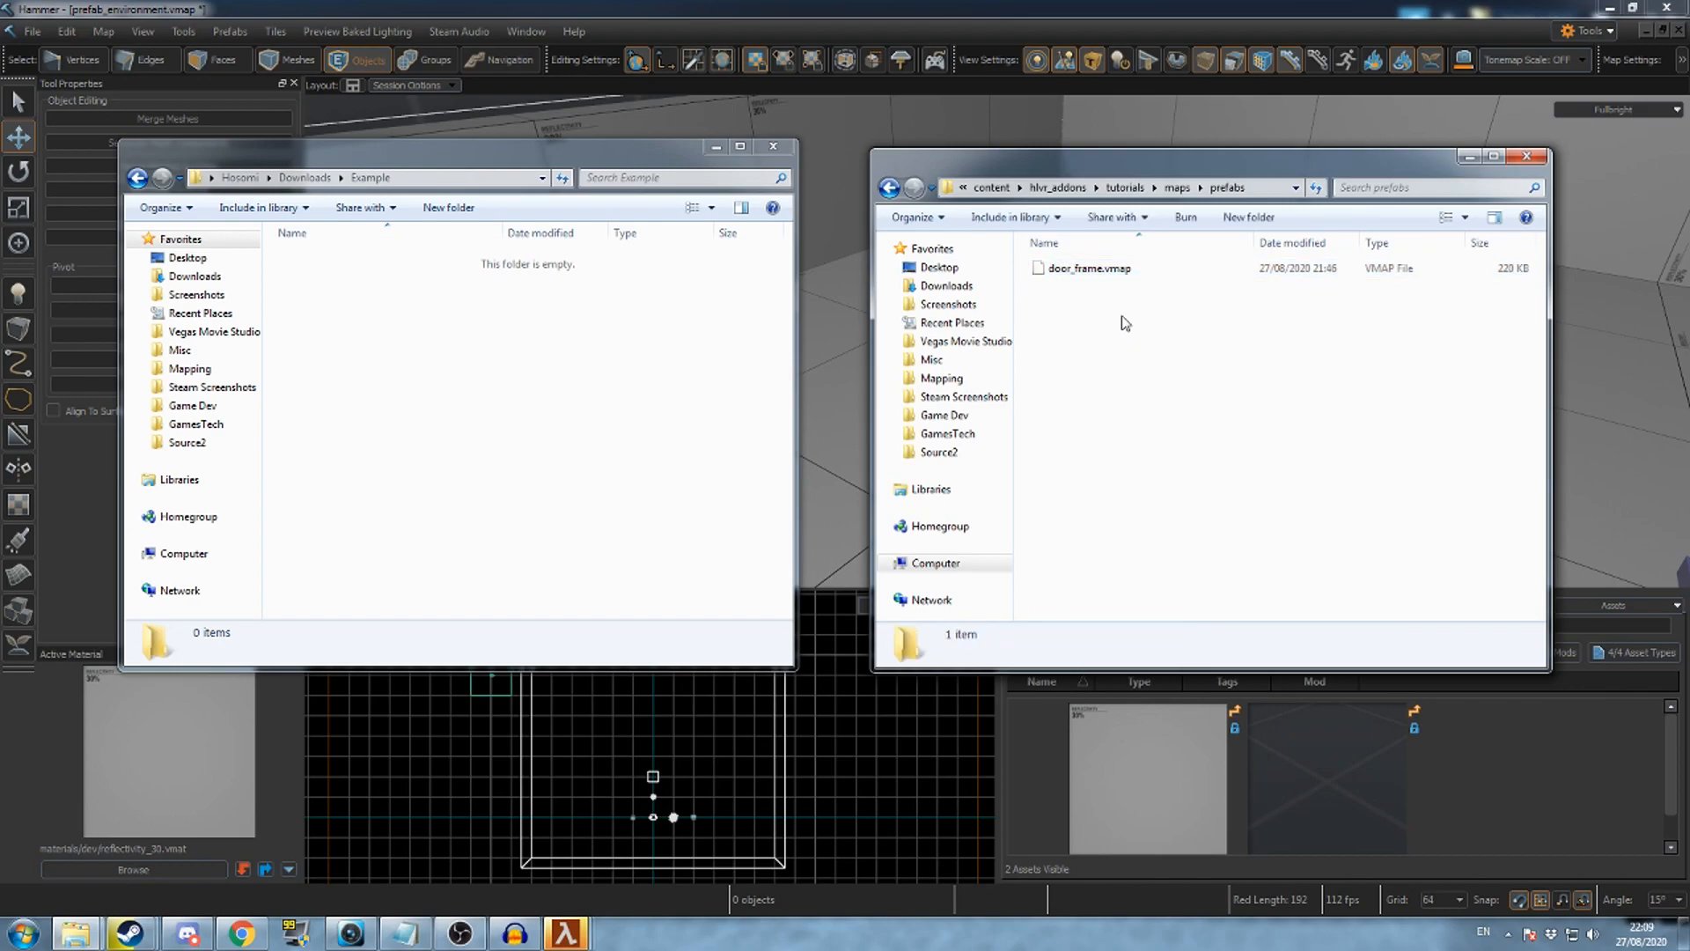
# - From the Asset Browser's Prefabs tab, drop door_frame into the room and frame the trigger volume
pyautogui.click(1235, 13)
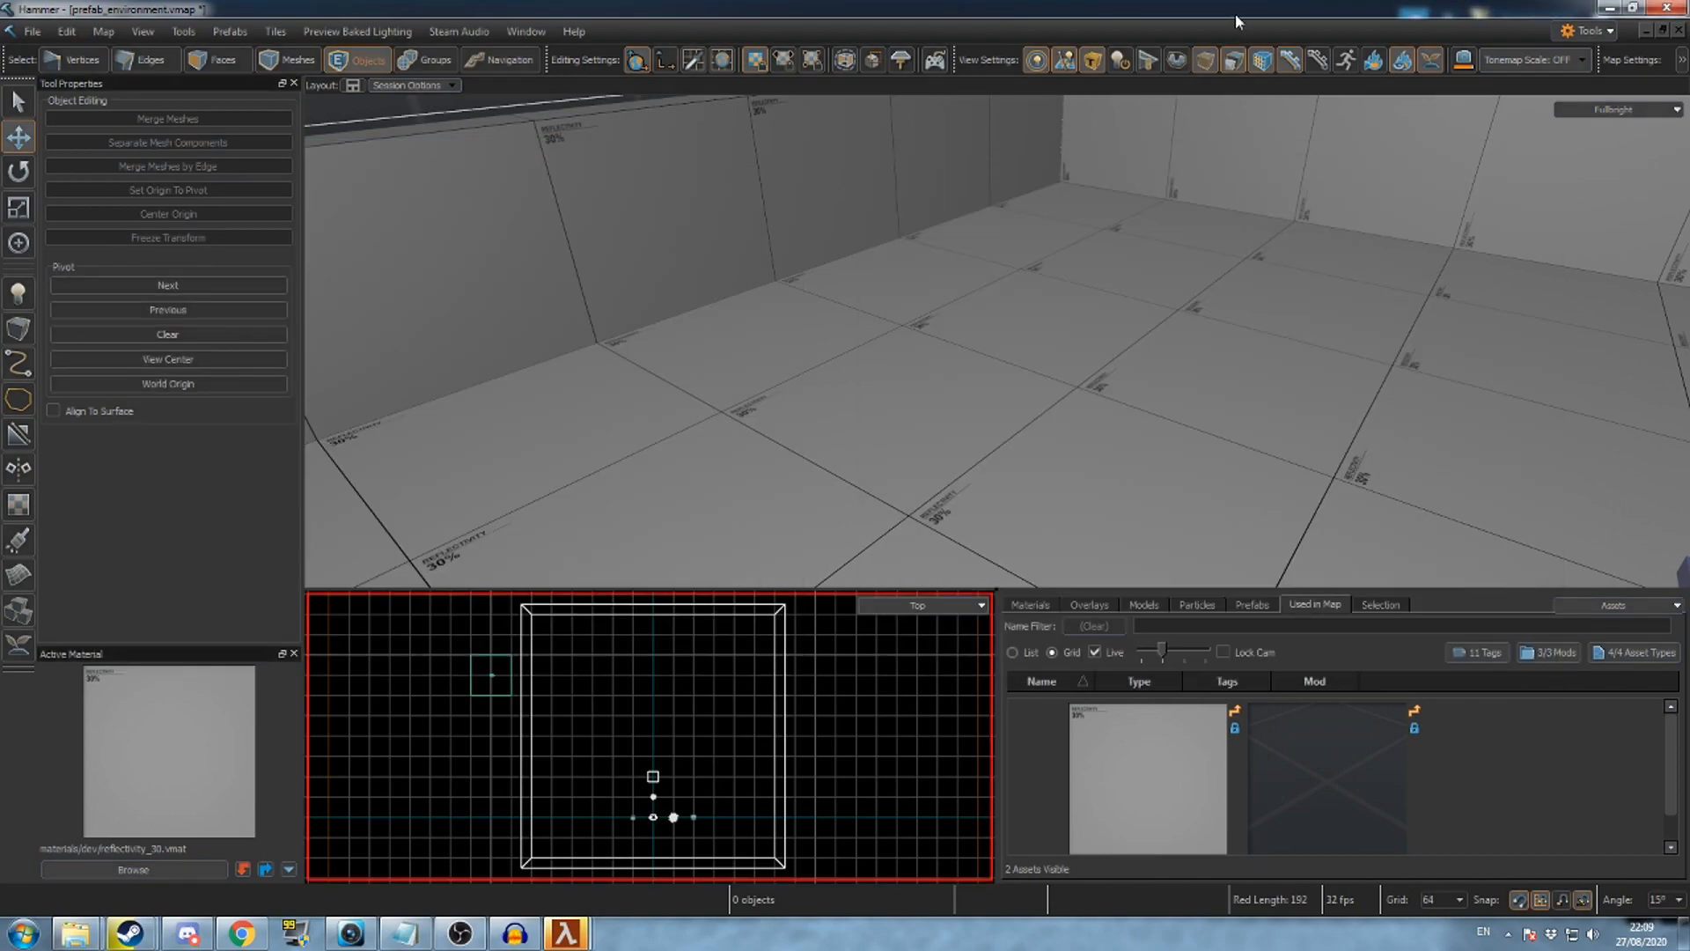
pyautogui.click(1252, 606)
pyautogui.click(1243, 626)
pyautogui.write('prefa')
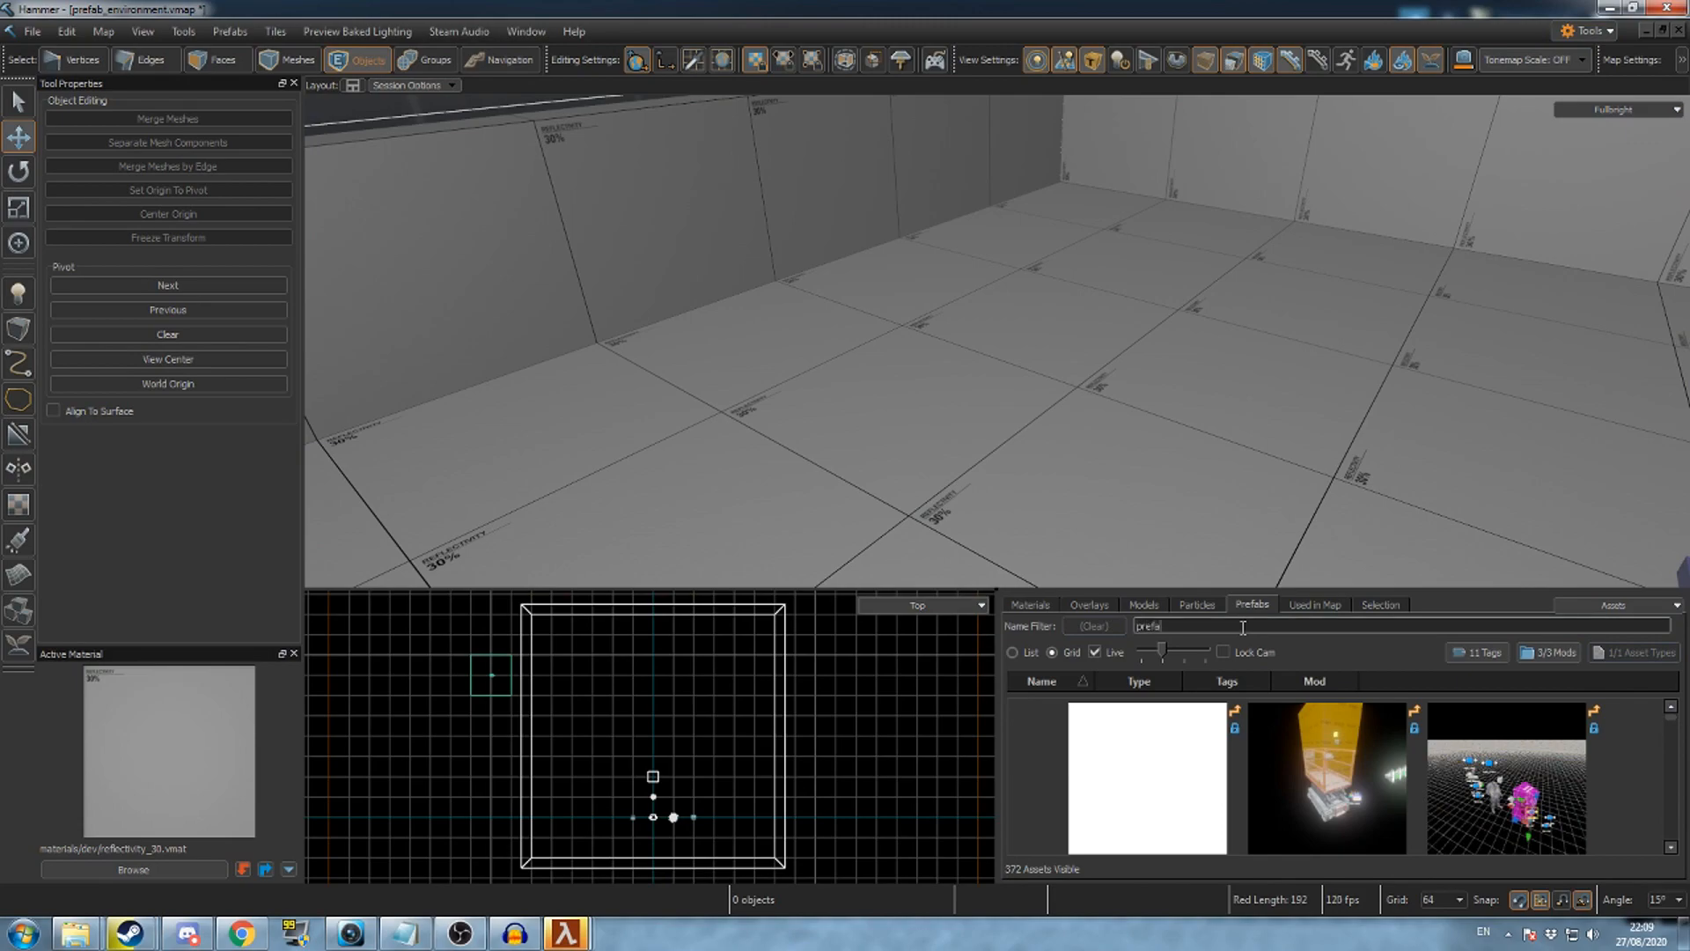
pyautogui.write('b')
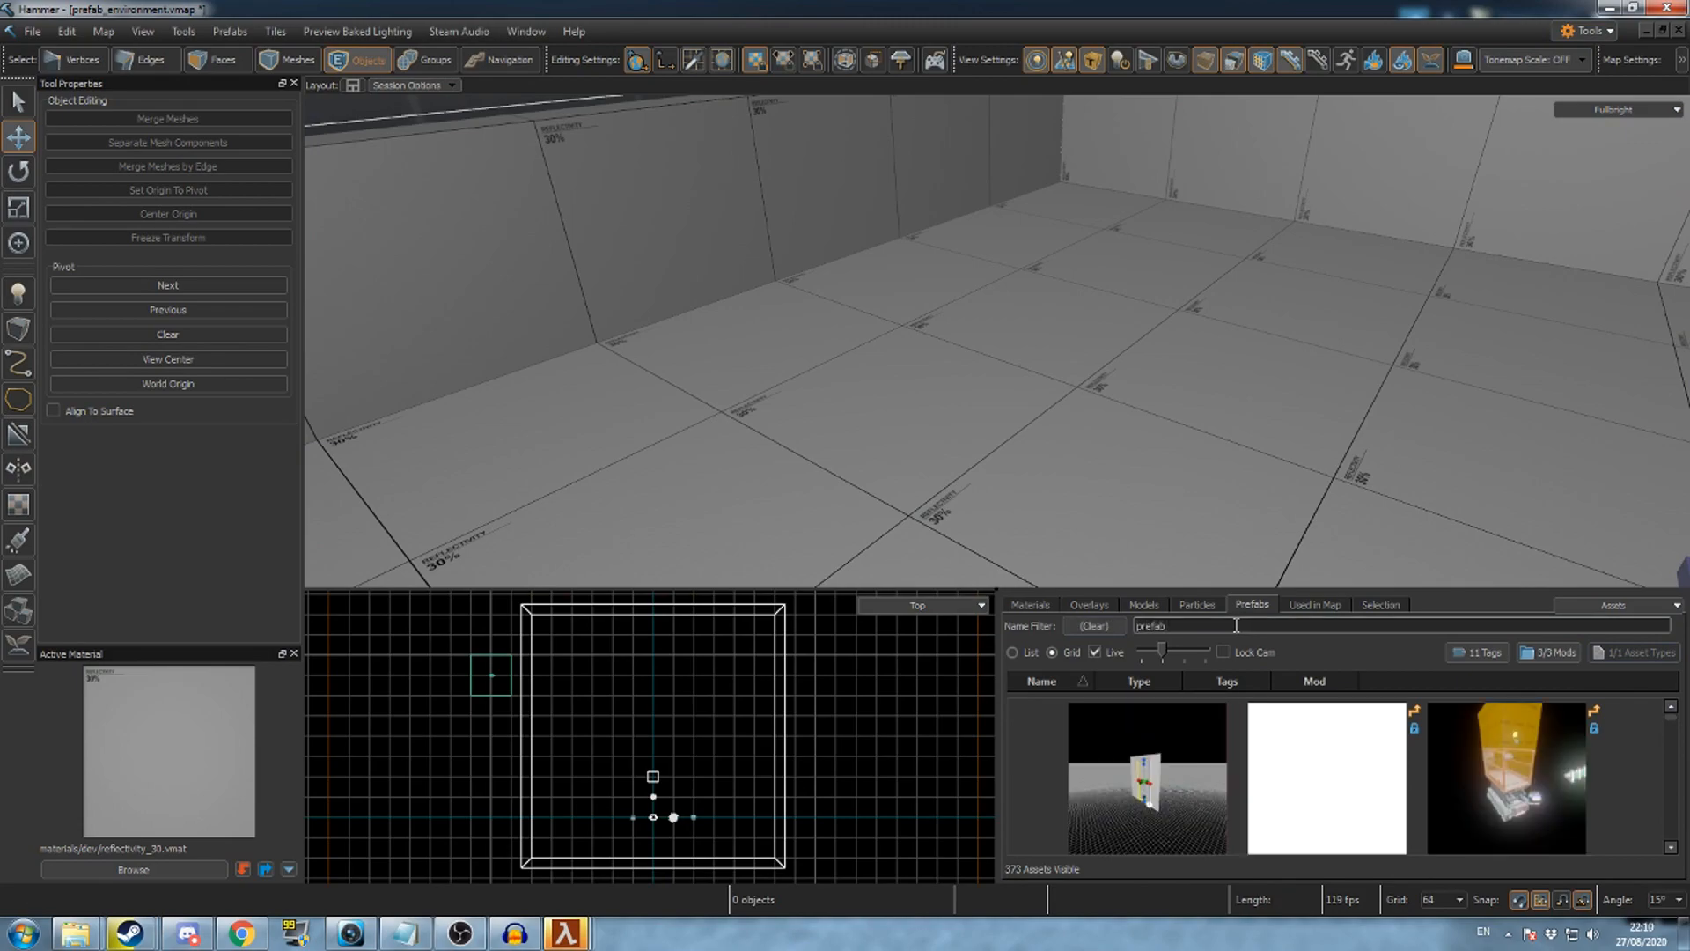
pyautogui.moveTo(1147, 779); pyautogui.dragTo(934, 467)
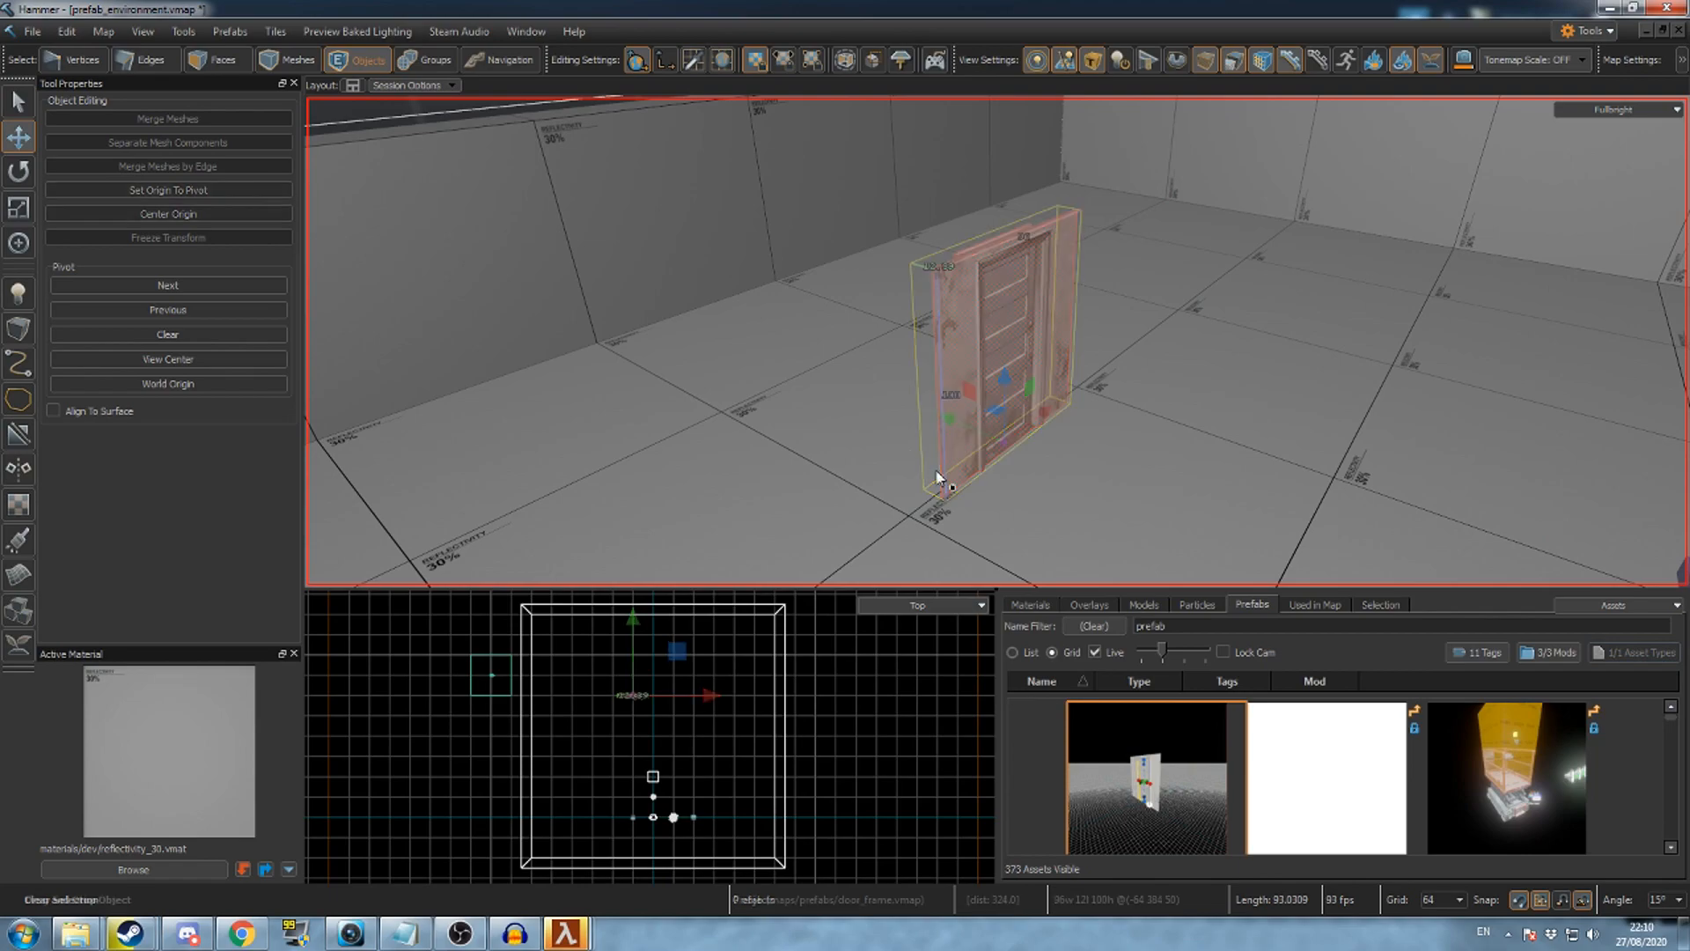
pyautogui.press('Escape')
pyautogui.press('z')
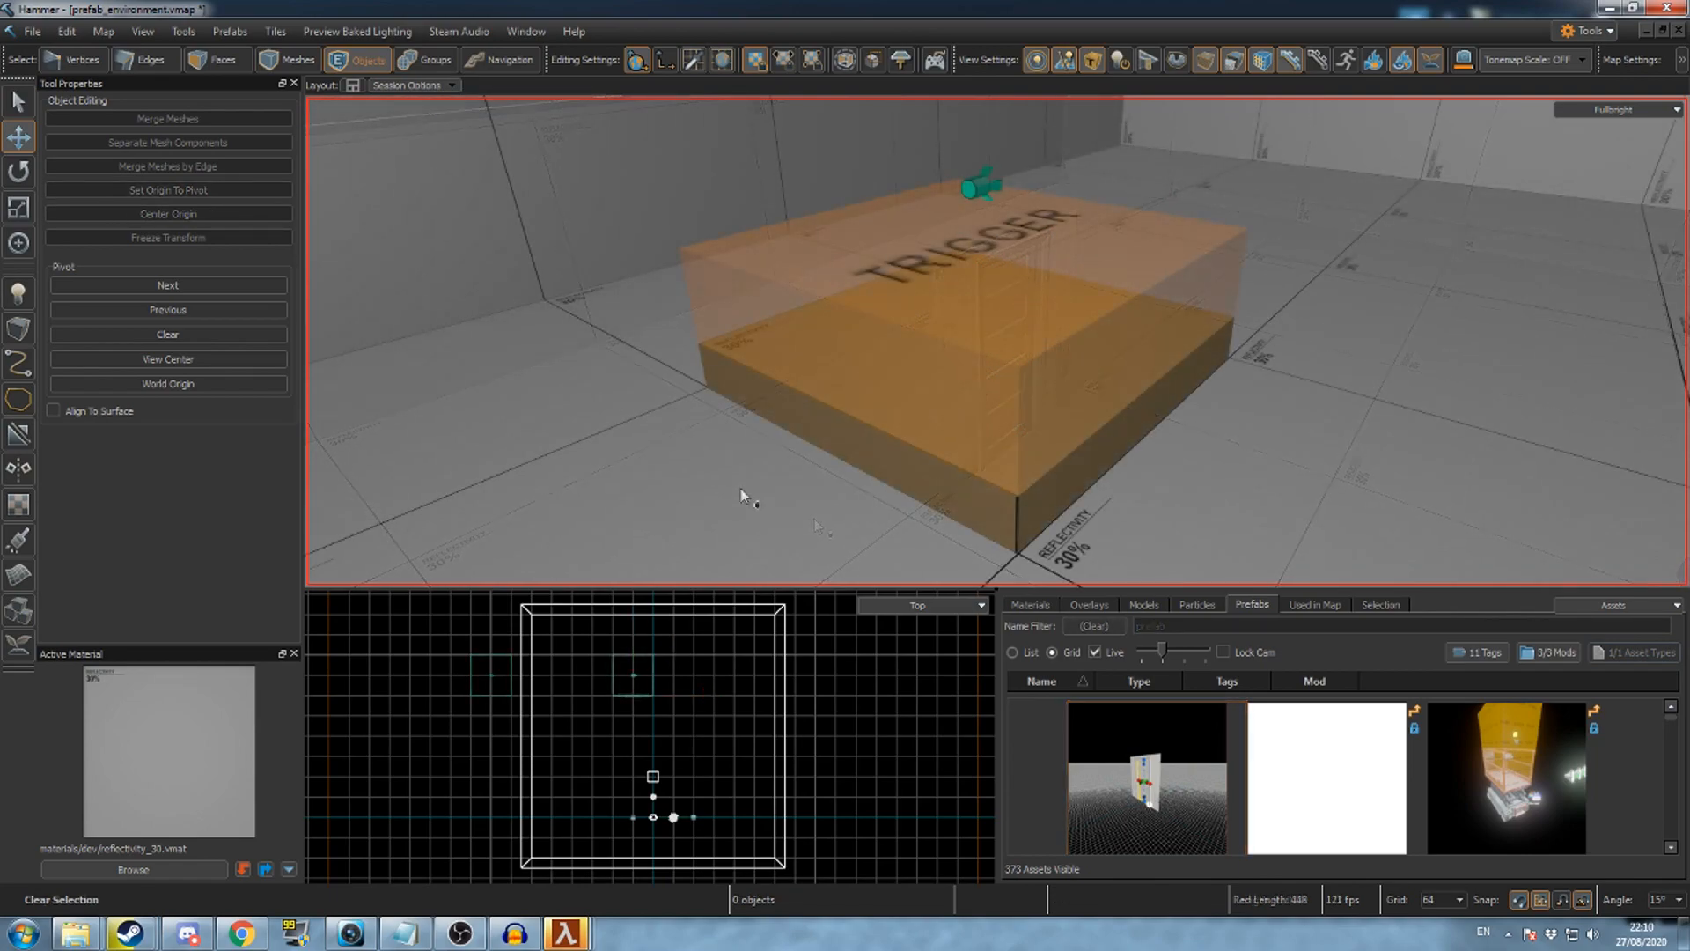
# - Select the light, the trigger volume and the orange box together
pyautogui.click(988, 186)
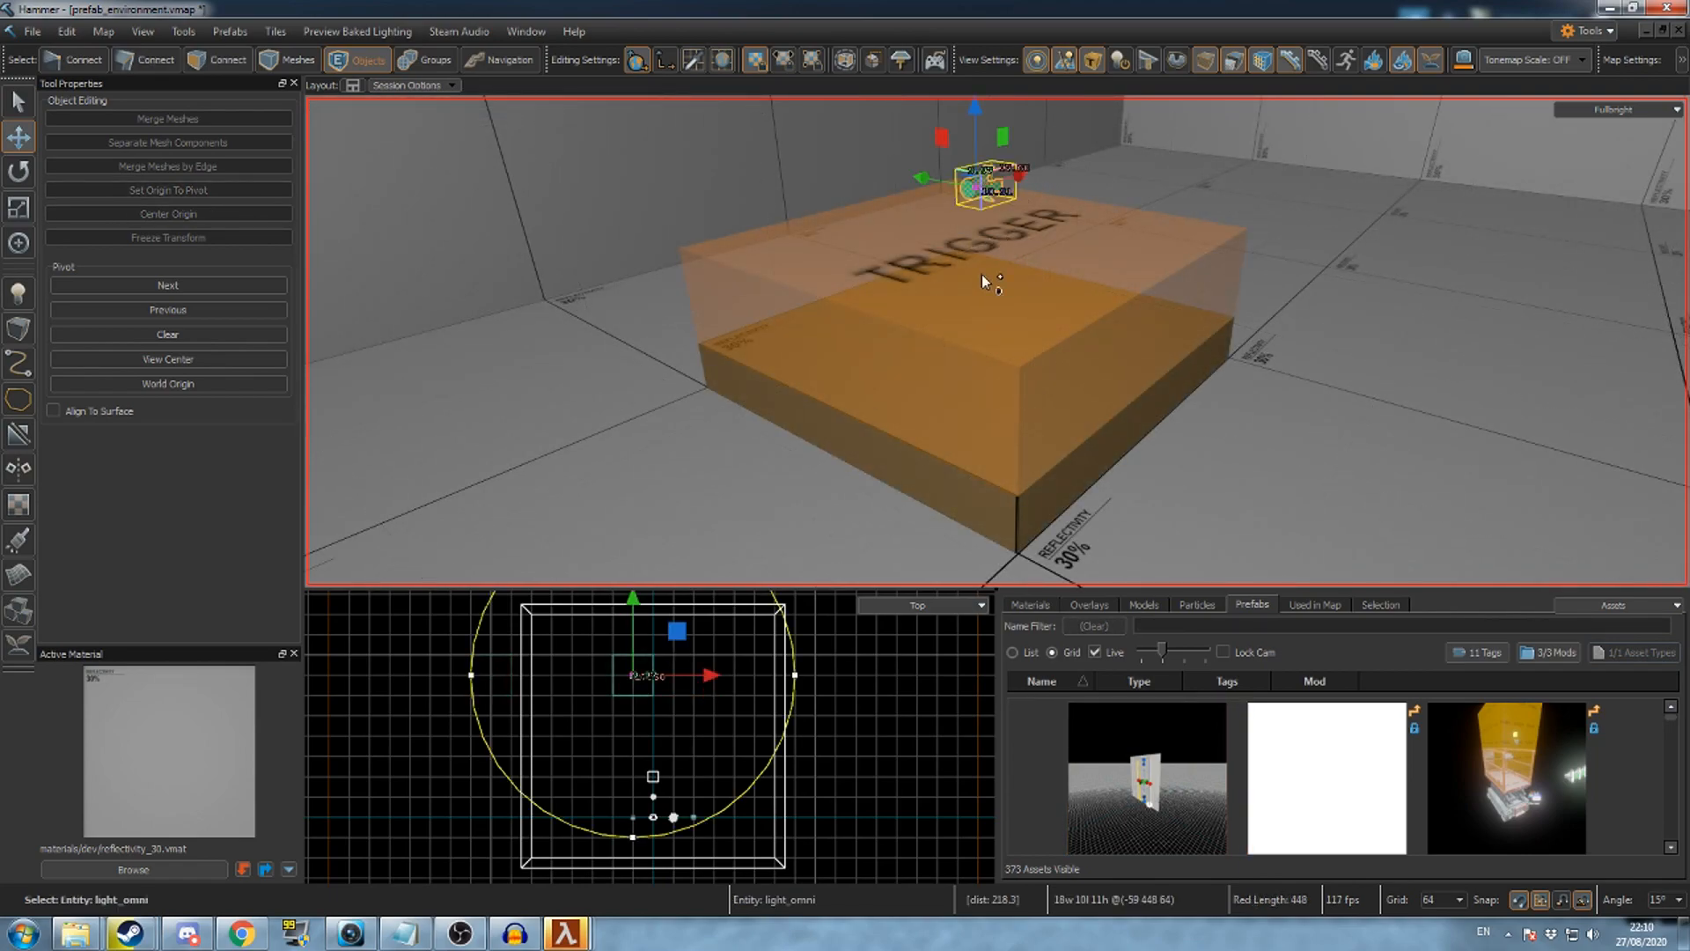
pyautogui.keyDown('shift'); pyautogui.click(982, 274); pyautogui.keyUp('shift')
pyautogui.keyDown('shift'); pyautogui.click(931, 415); pyautogui.keyUp('shift')
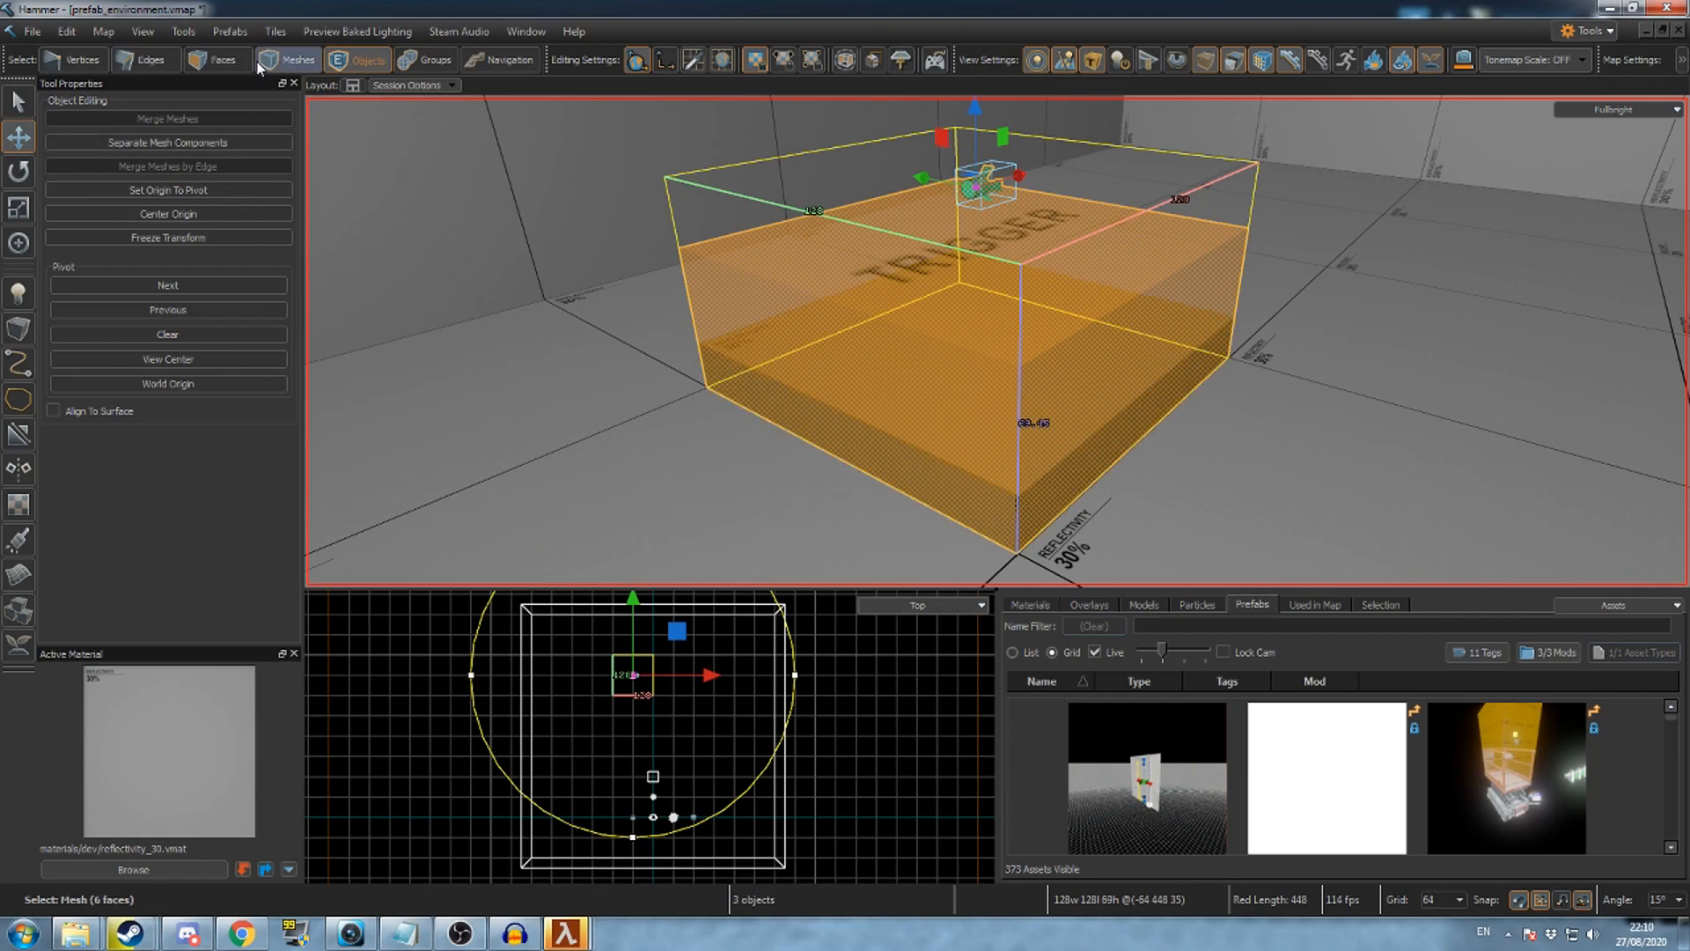
# - Save the selection as a new origin-centred prefab named example_prefab
pyautogui.click(230, 33)
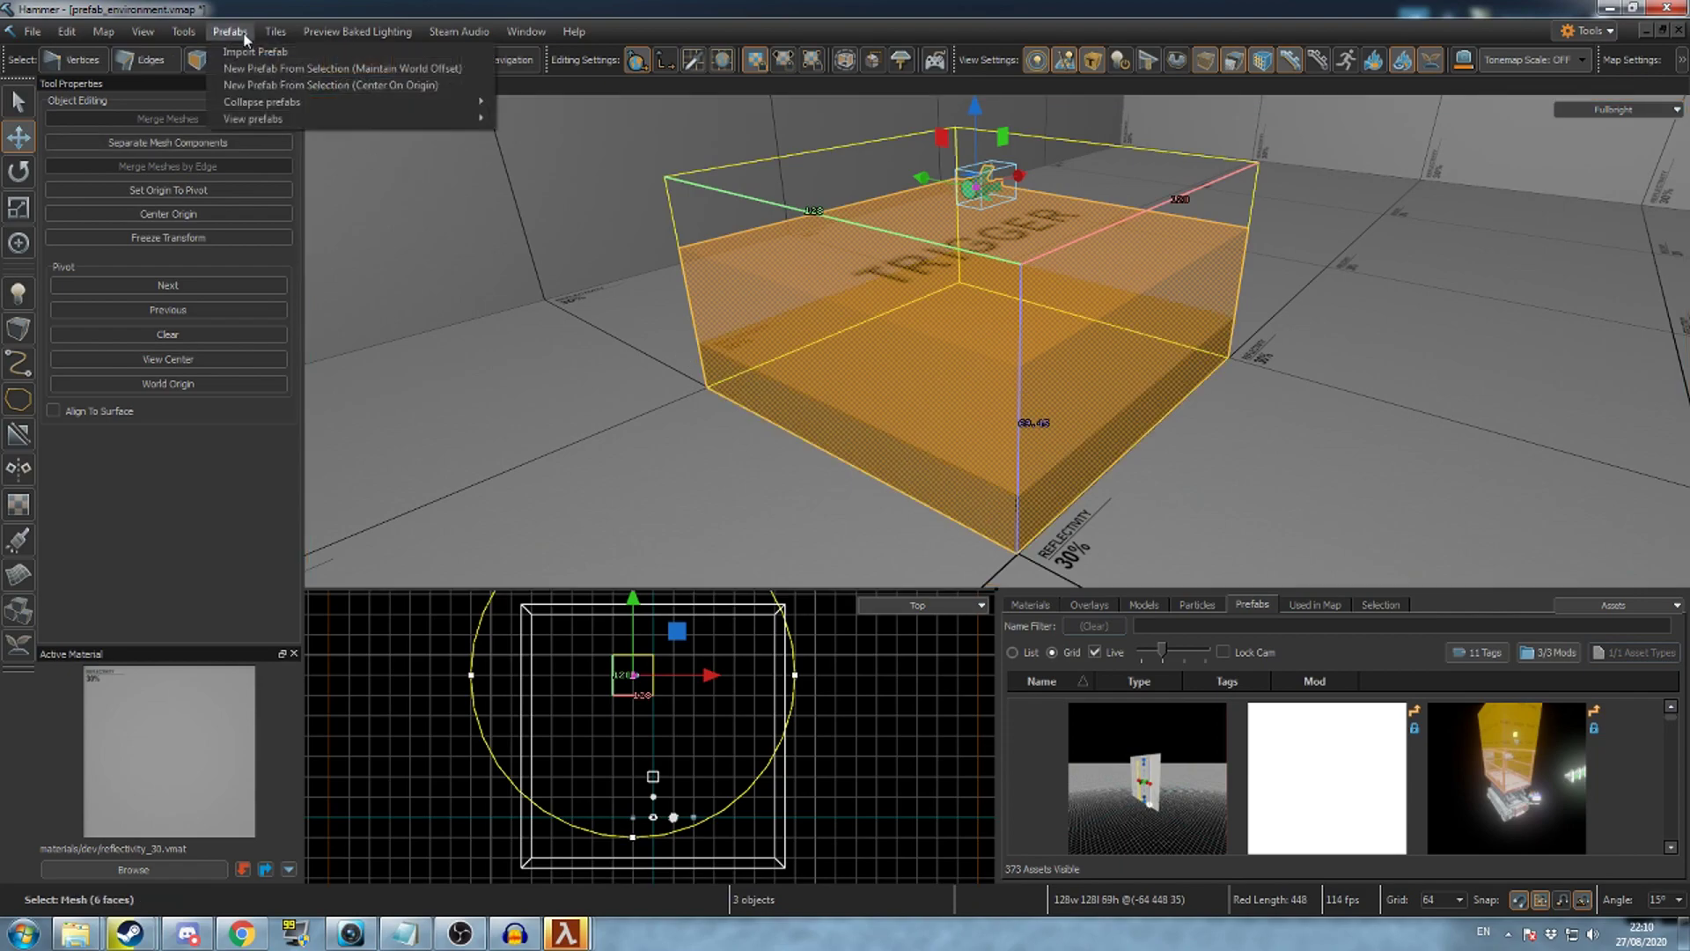
pyautogui.click(449, 85)
pyautogui.write('ex')
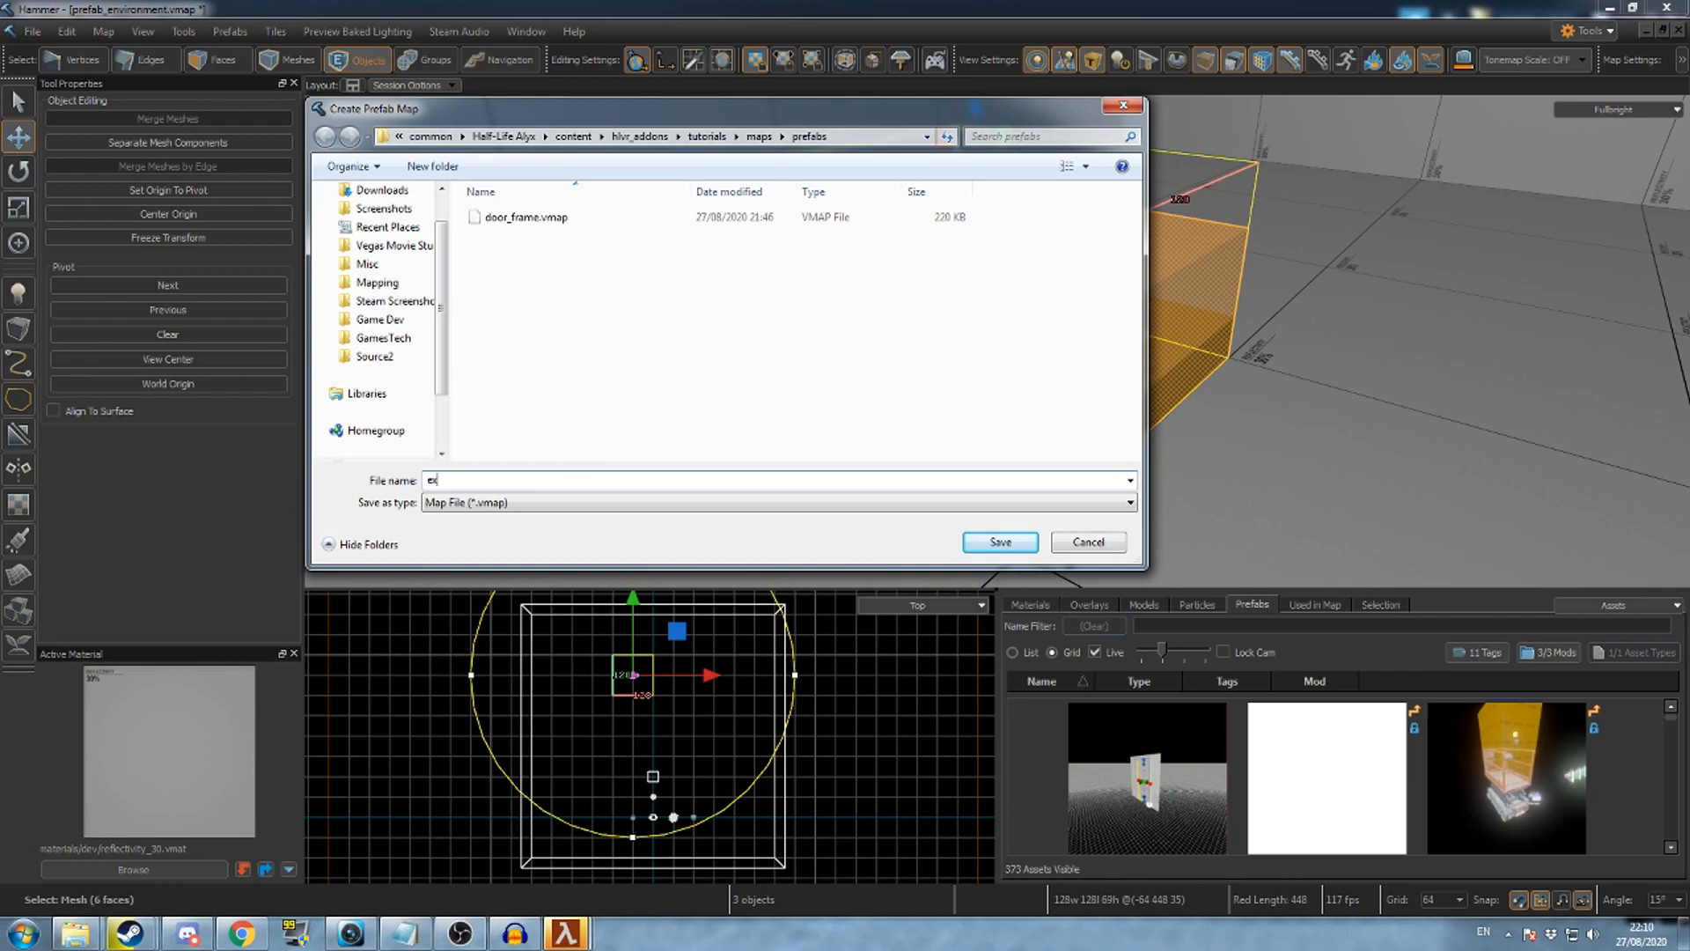
pyautogui.write('ample_prefab')
pyautogui.press('Return')
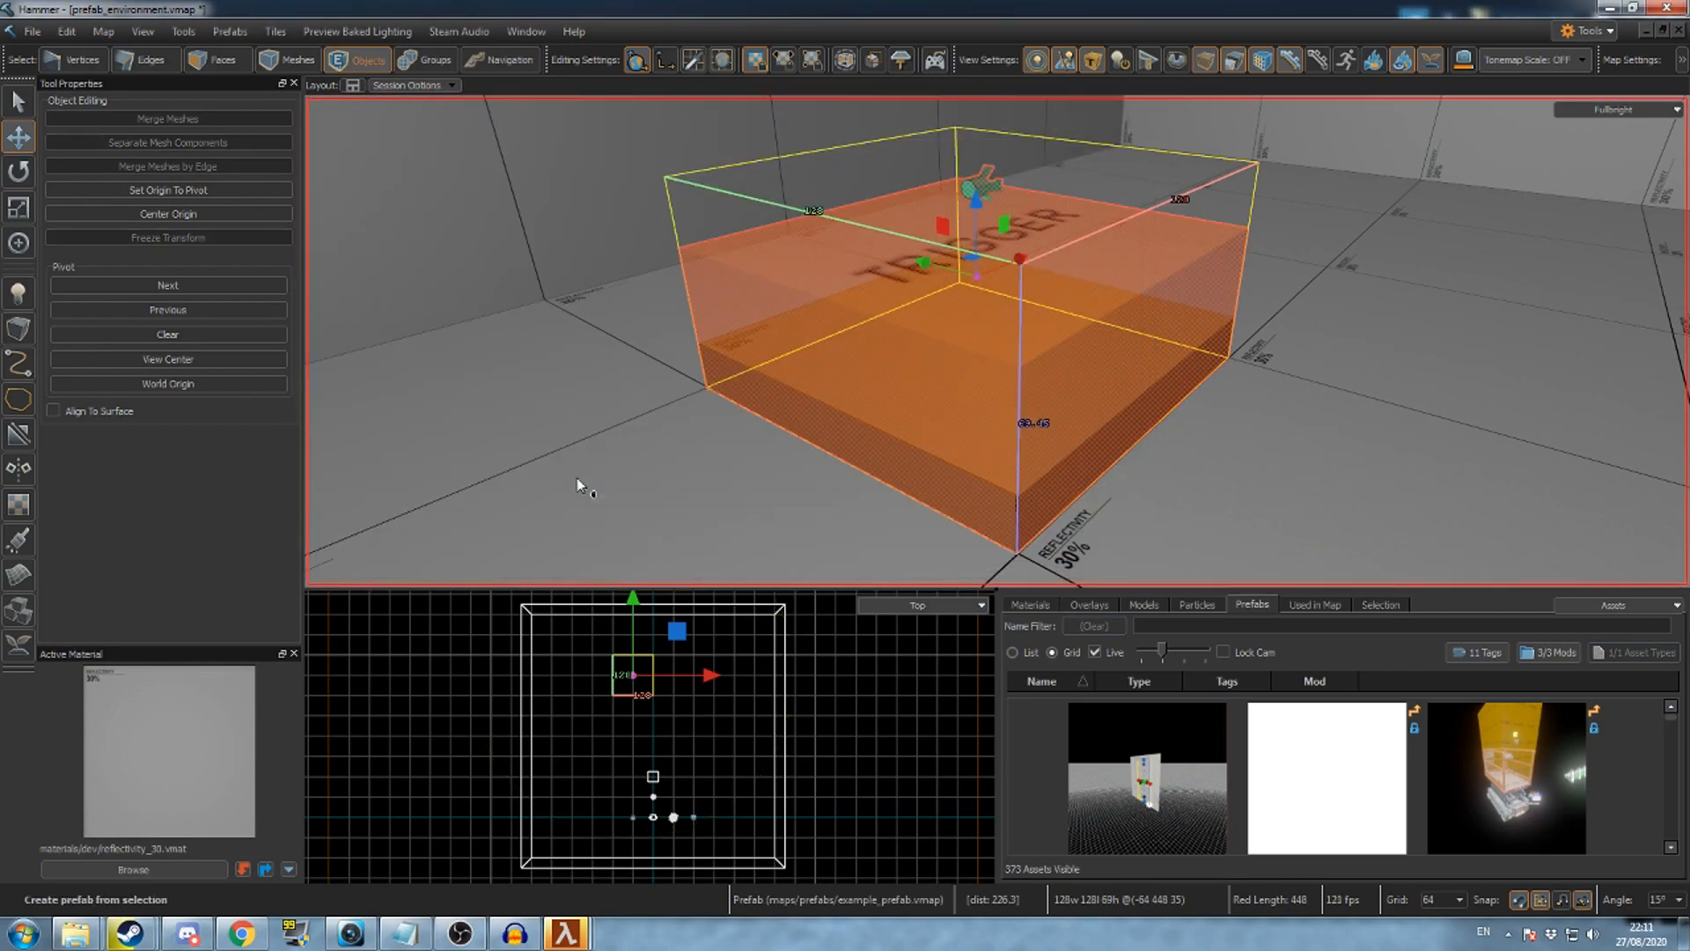
pyautogui.press('Escape')
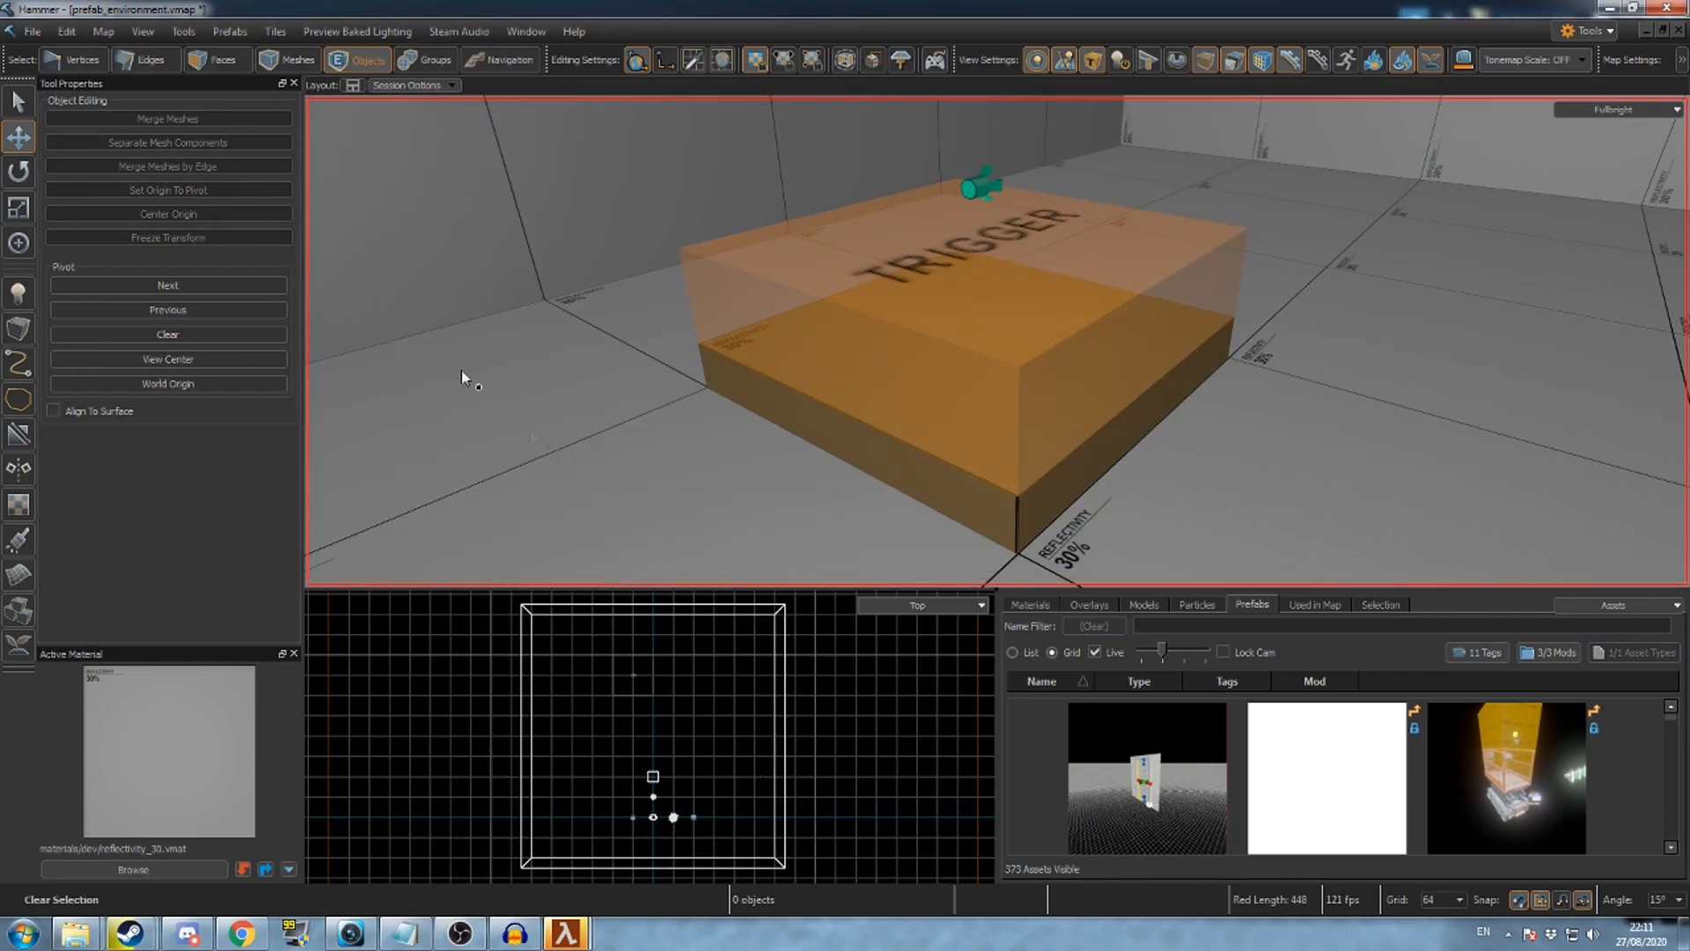
# - Open example_prefab.vmap from the prefabs folder
pyautogui.click(32, 29)
pyautogui.click(77, 82)
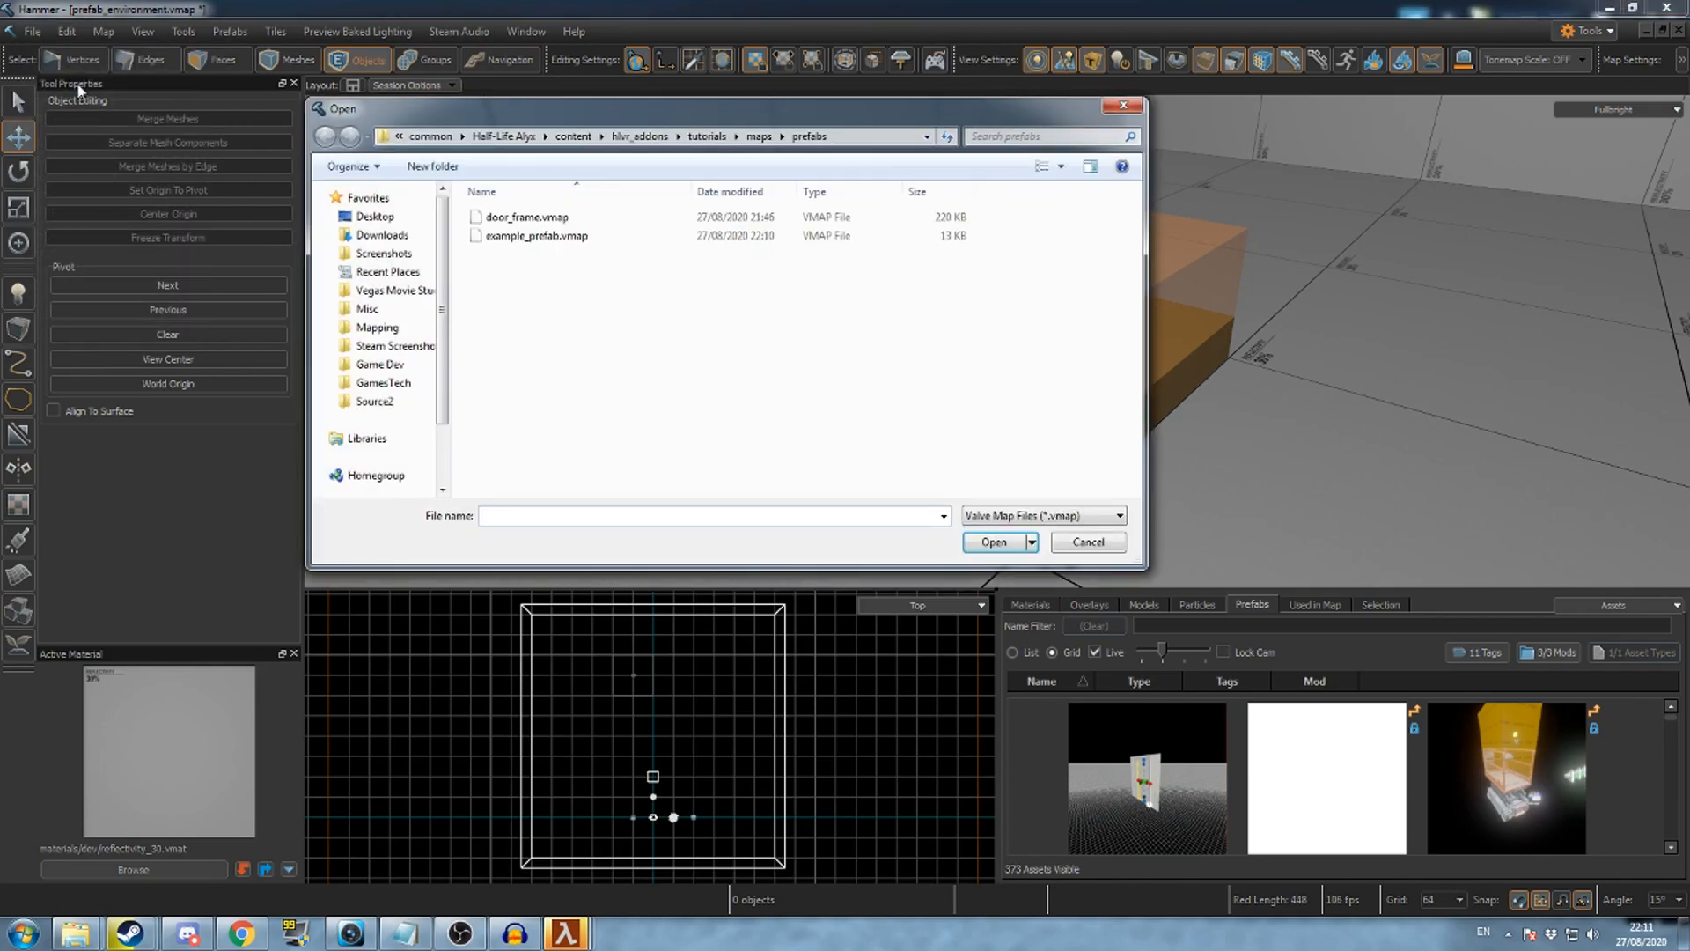
pyautogui.click(535, 235)
pyautogui.click(993, 542)
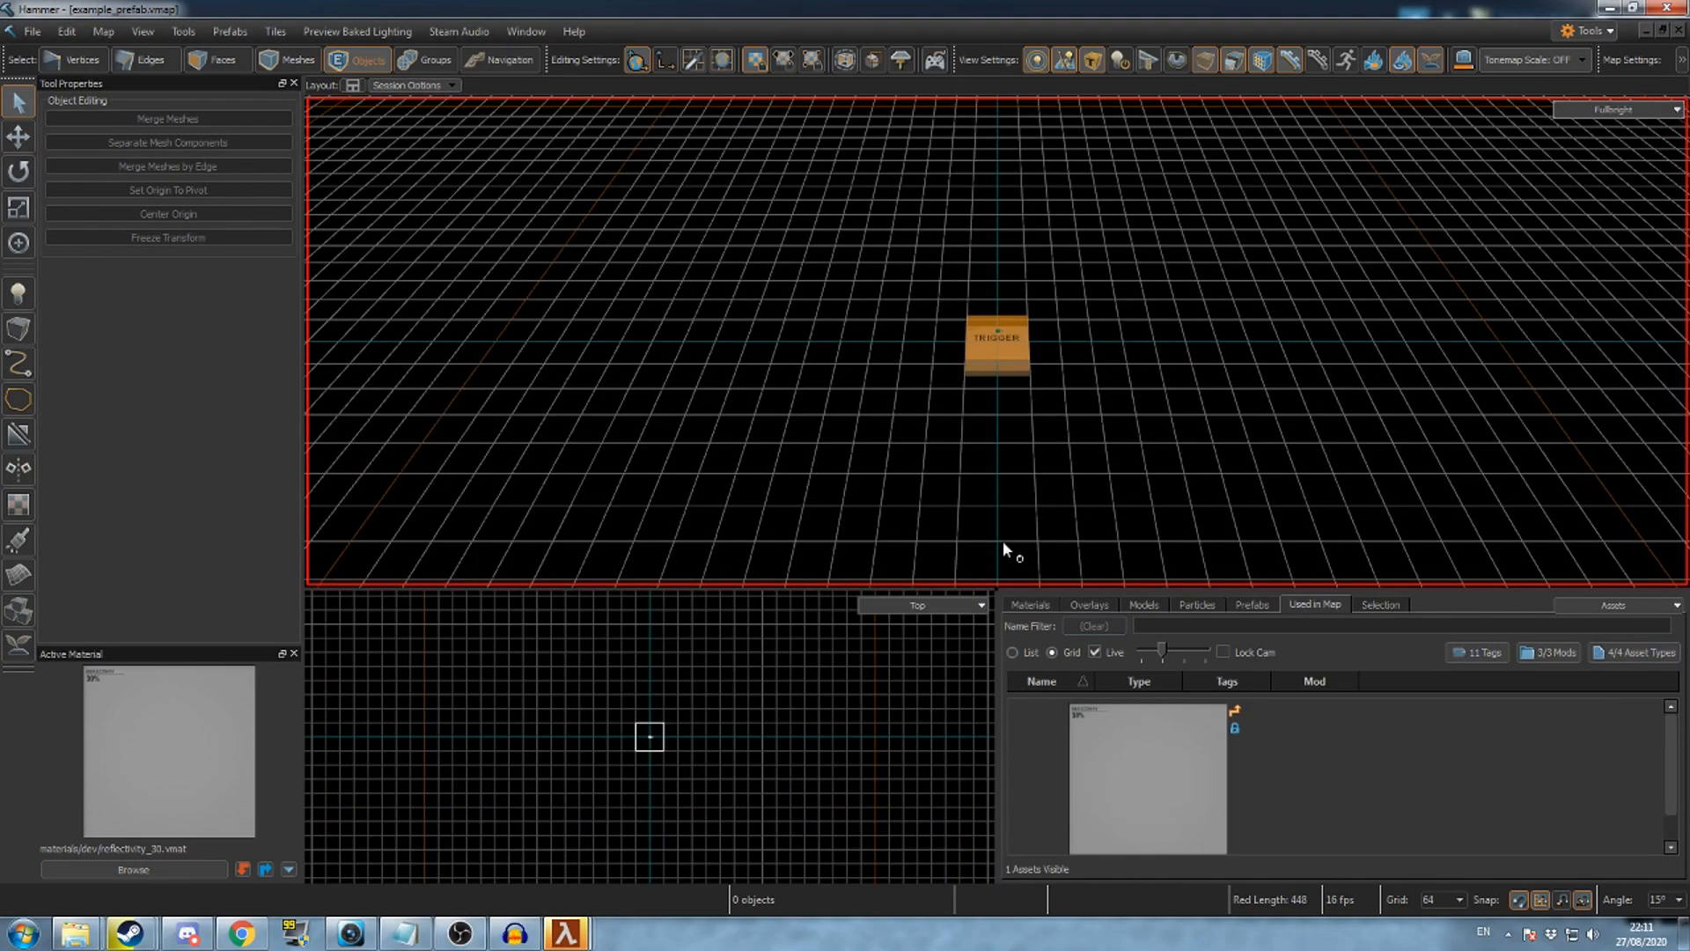
pyautogui.scroll(5, 1007, 519)
pyautogui.moveTo(1007, 519); pyautogui.dragTo(1125, 506, button='right')
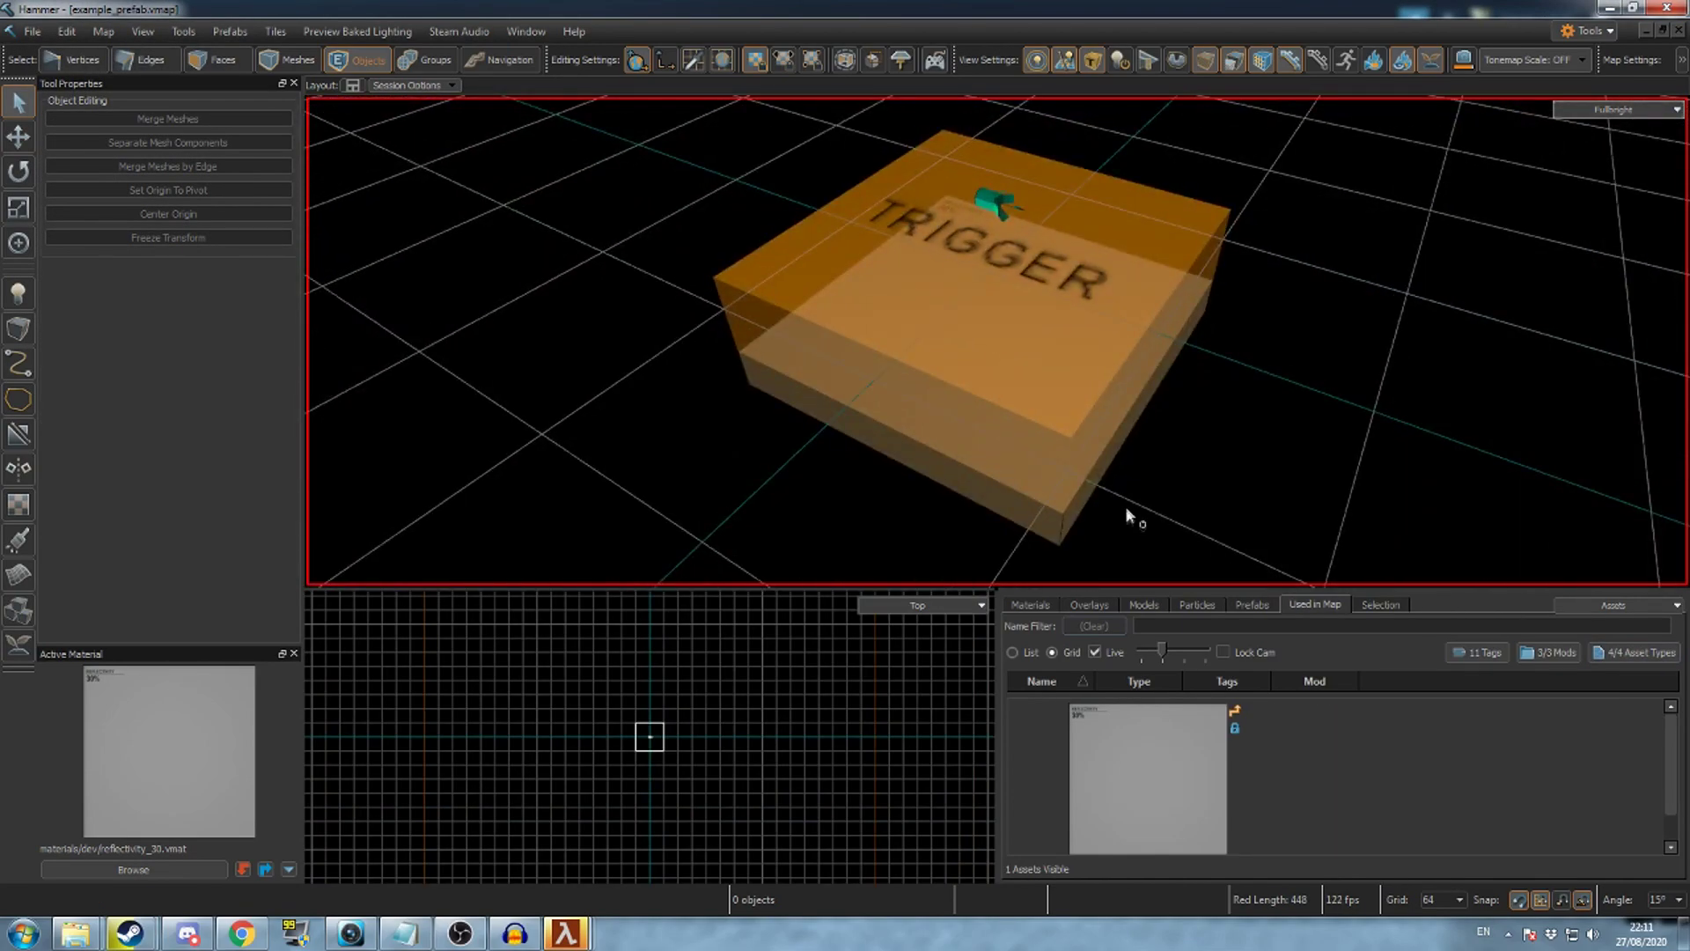
# - Link the light_omni's Brightness to a new map variable LightBrightness and show the variable list
pyautogui.doubleClick(986, 202)
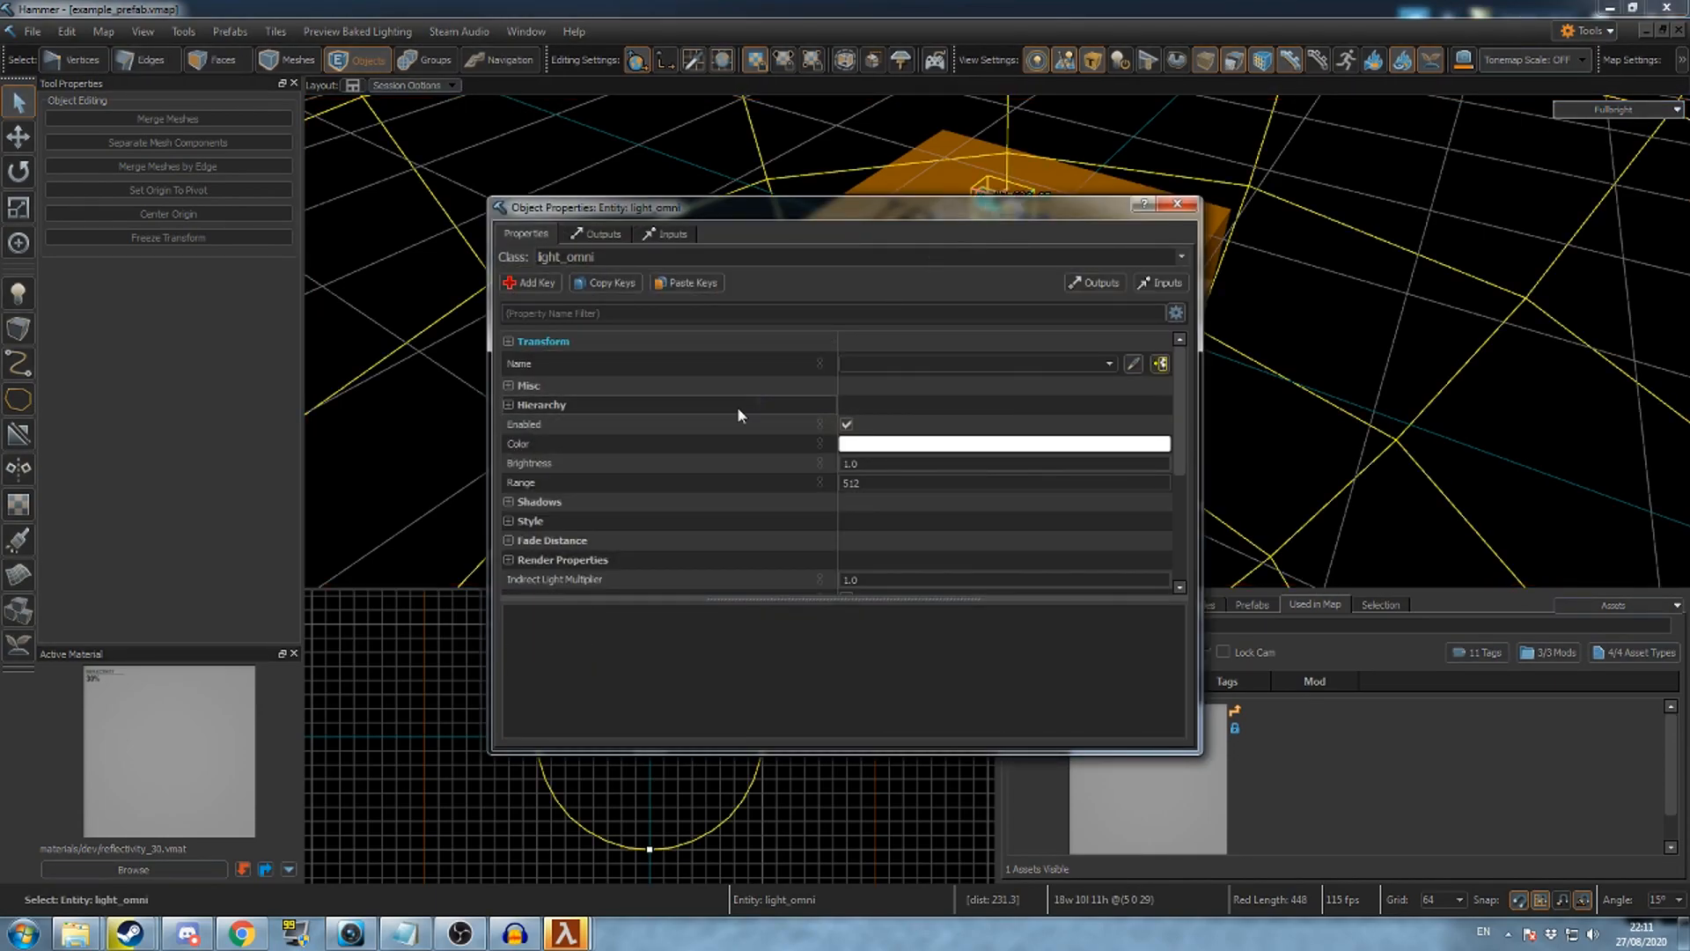
pyautogui.click(638, 465)
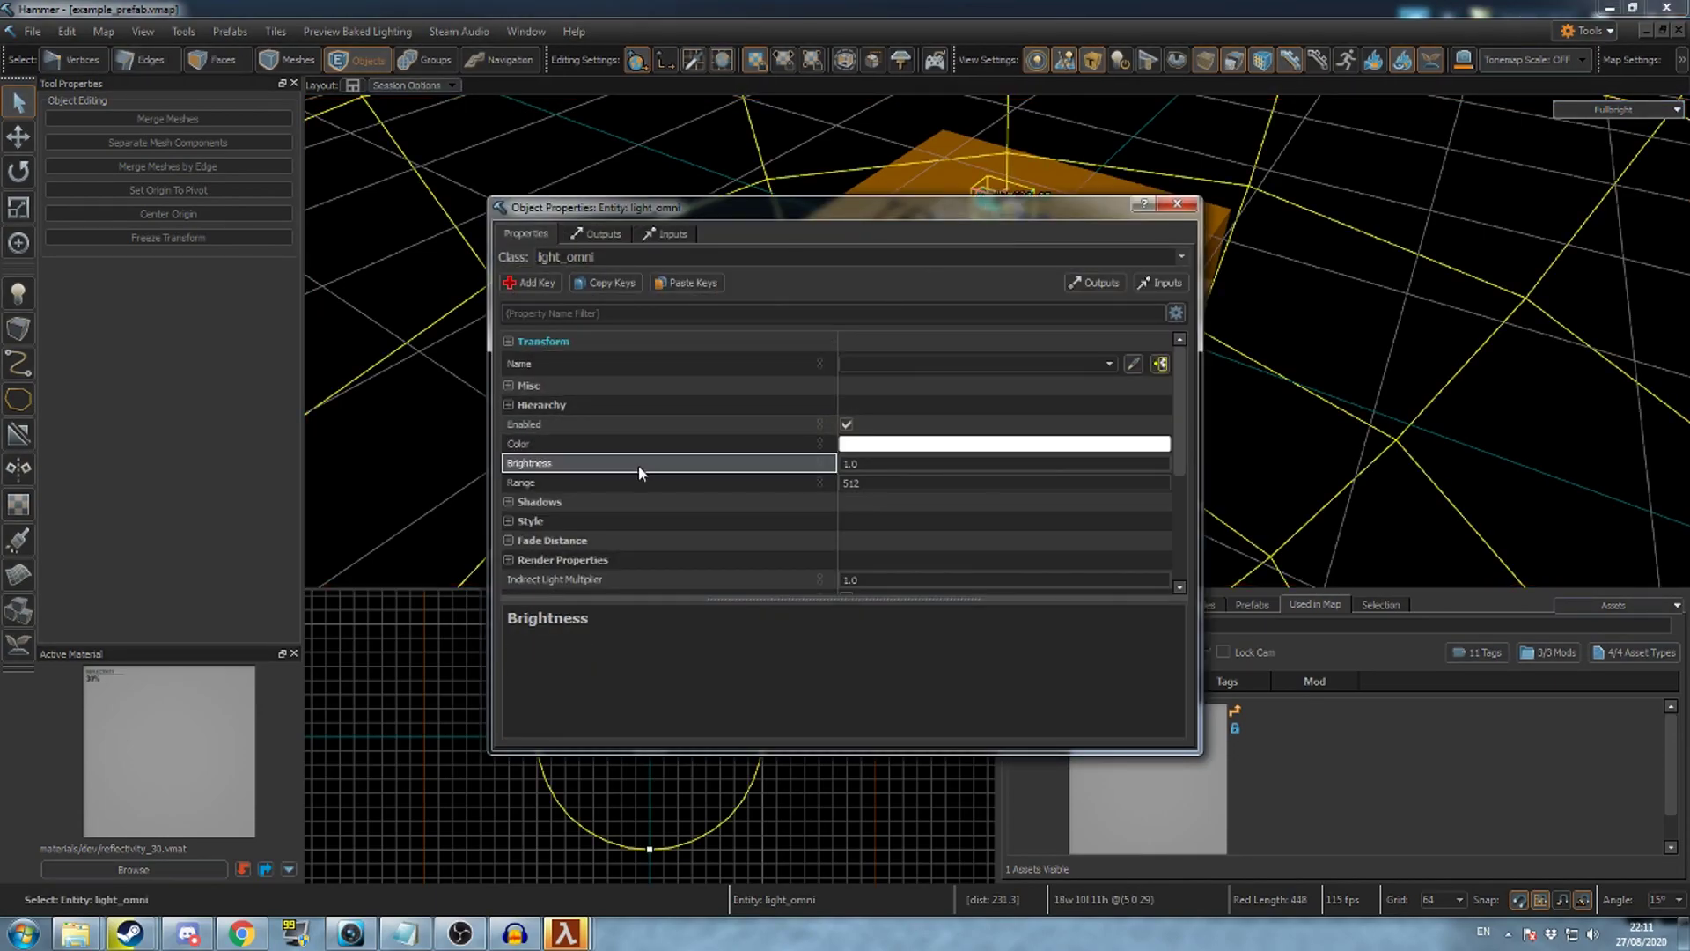
pyautogui.click(821, 465)
pyautogui.write('LightBrightness')
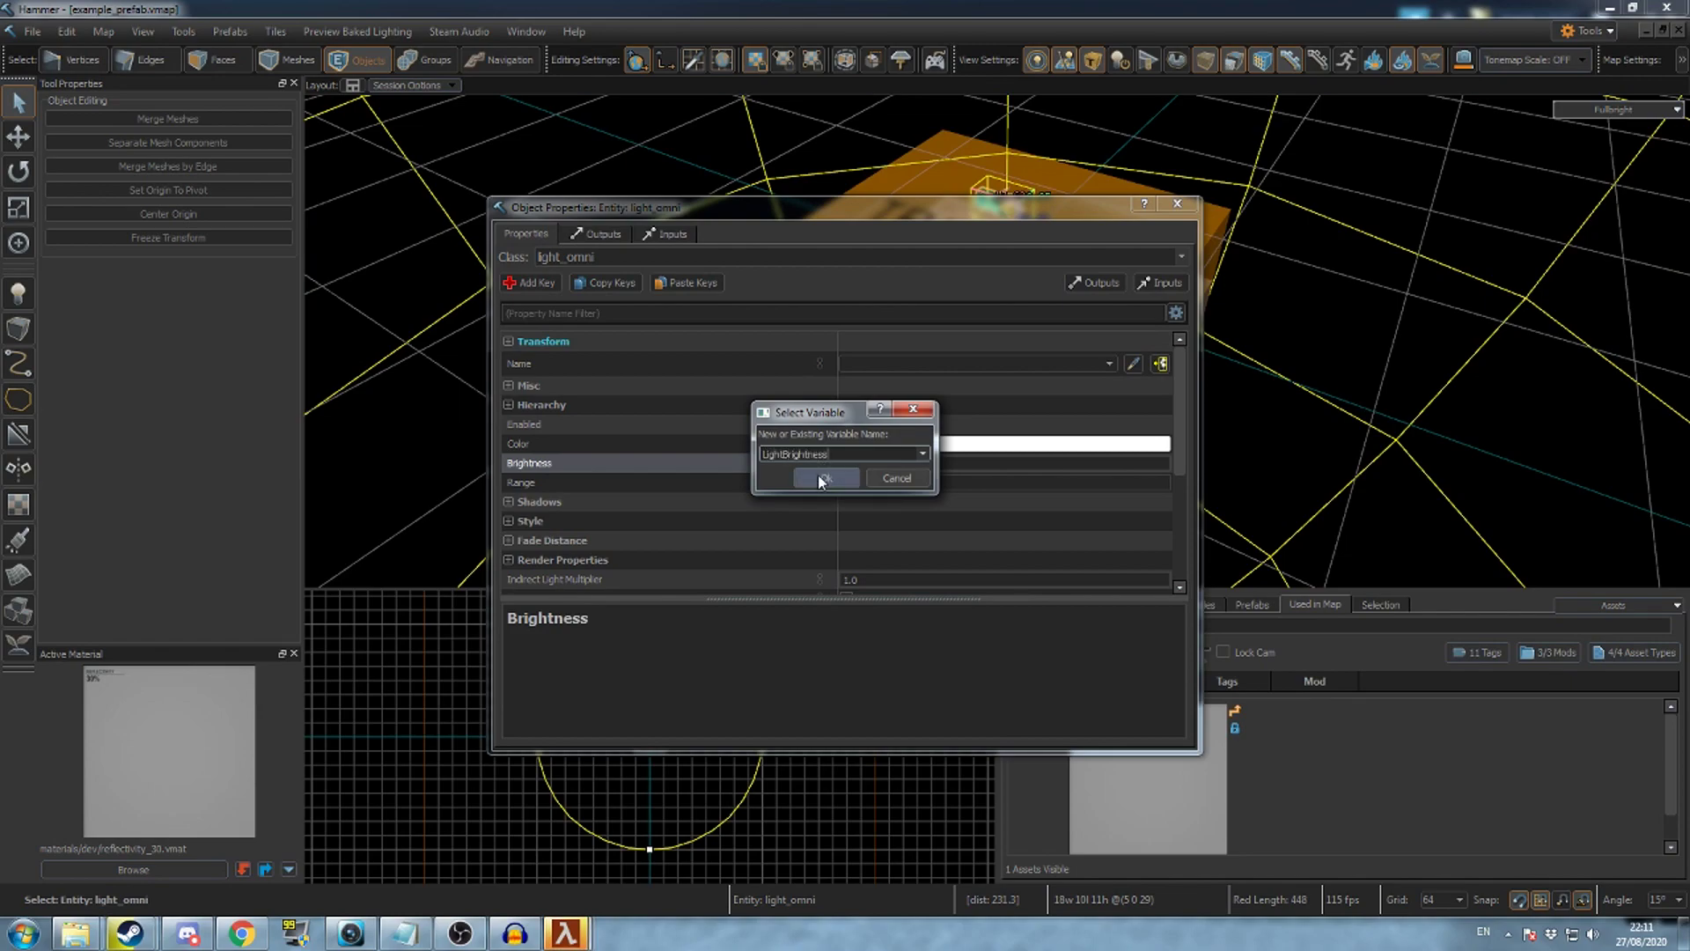
pyautogui.click(823, 475)
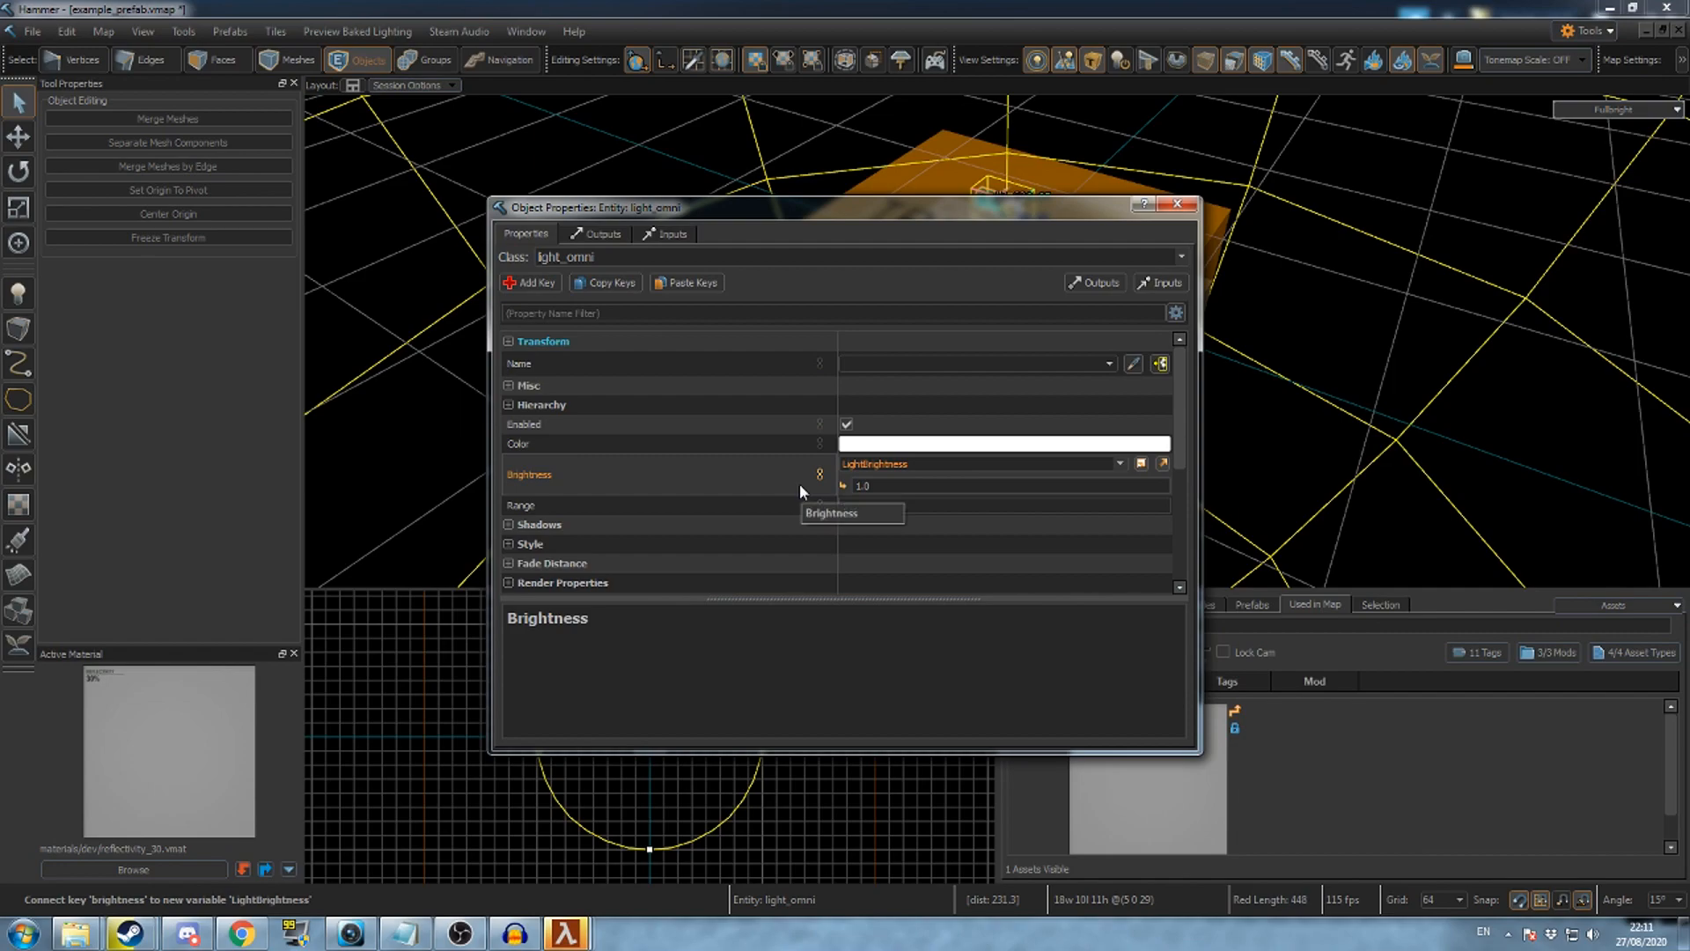
pyautogui.click(1163, 463)
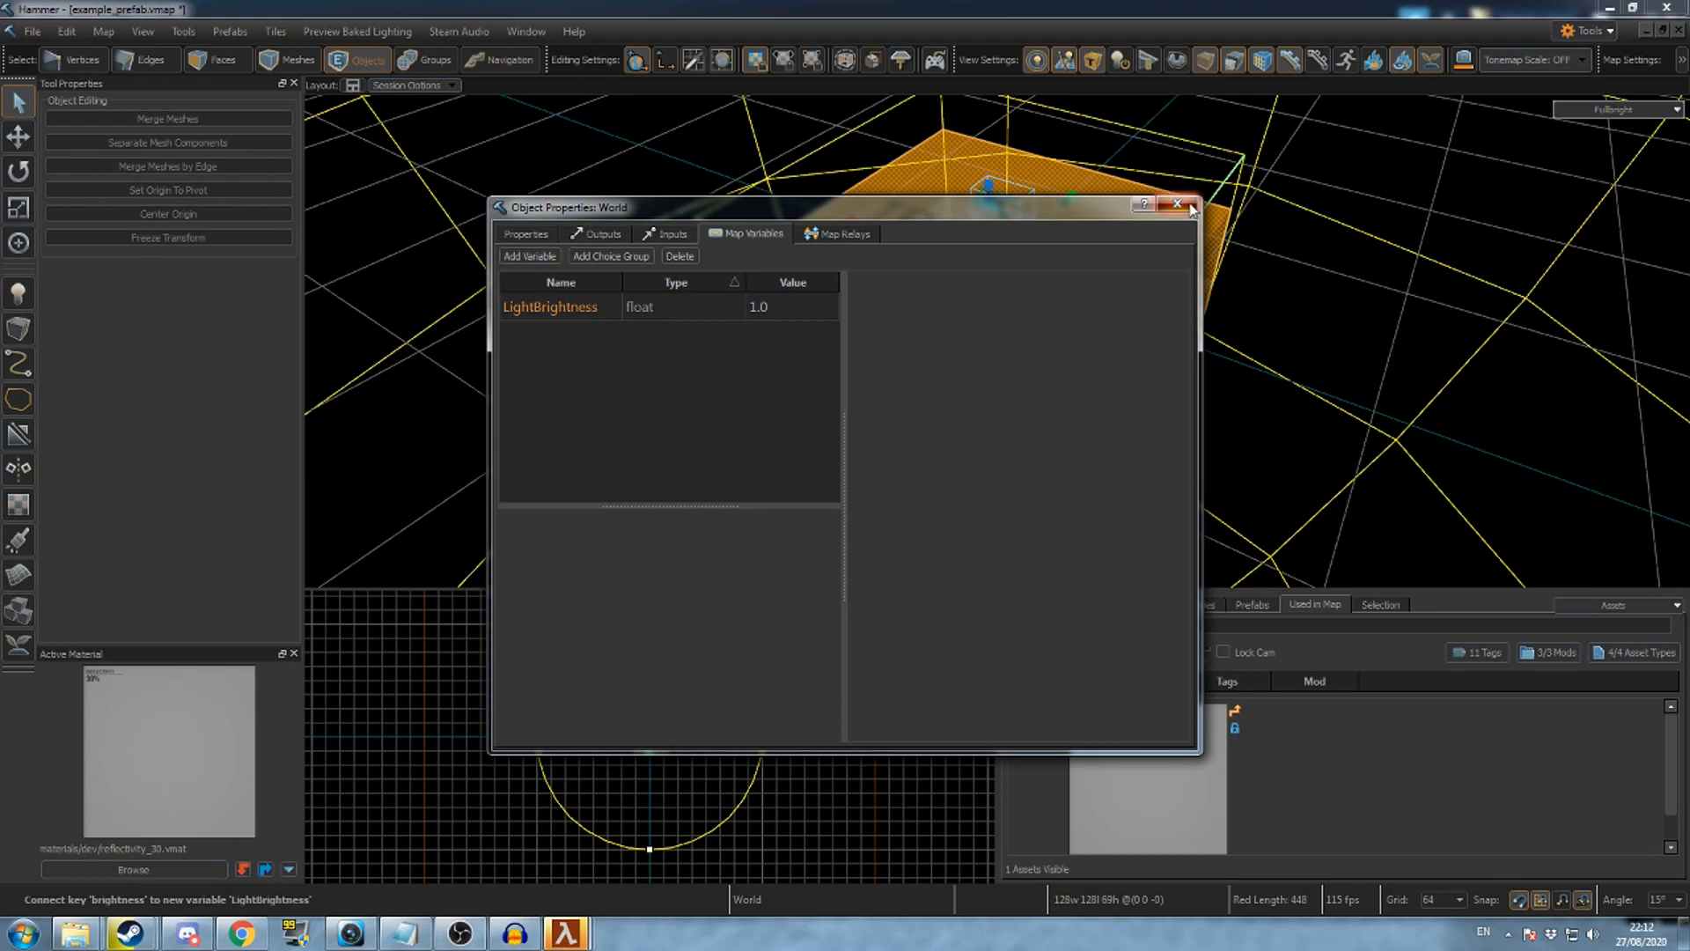
# - Check the placed prefab's LightBrightness property reads 1.0, then return to example_prefab's Map menu
pyautogui.hotkey('alt', 'Return')
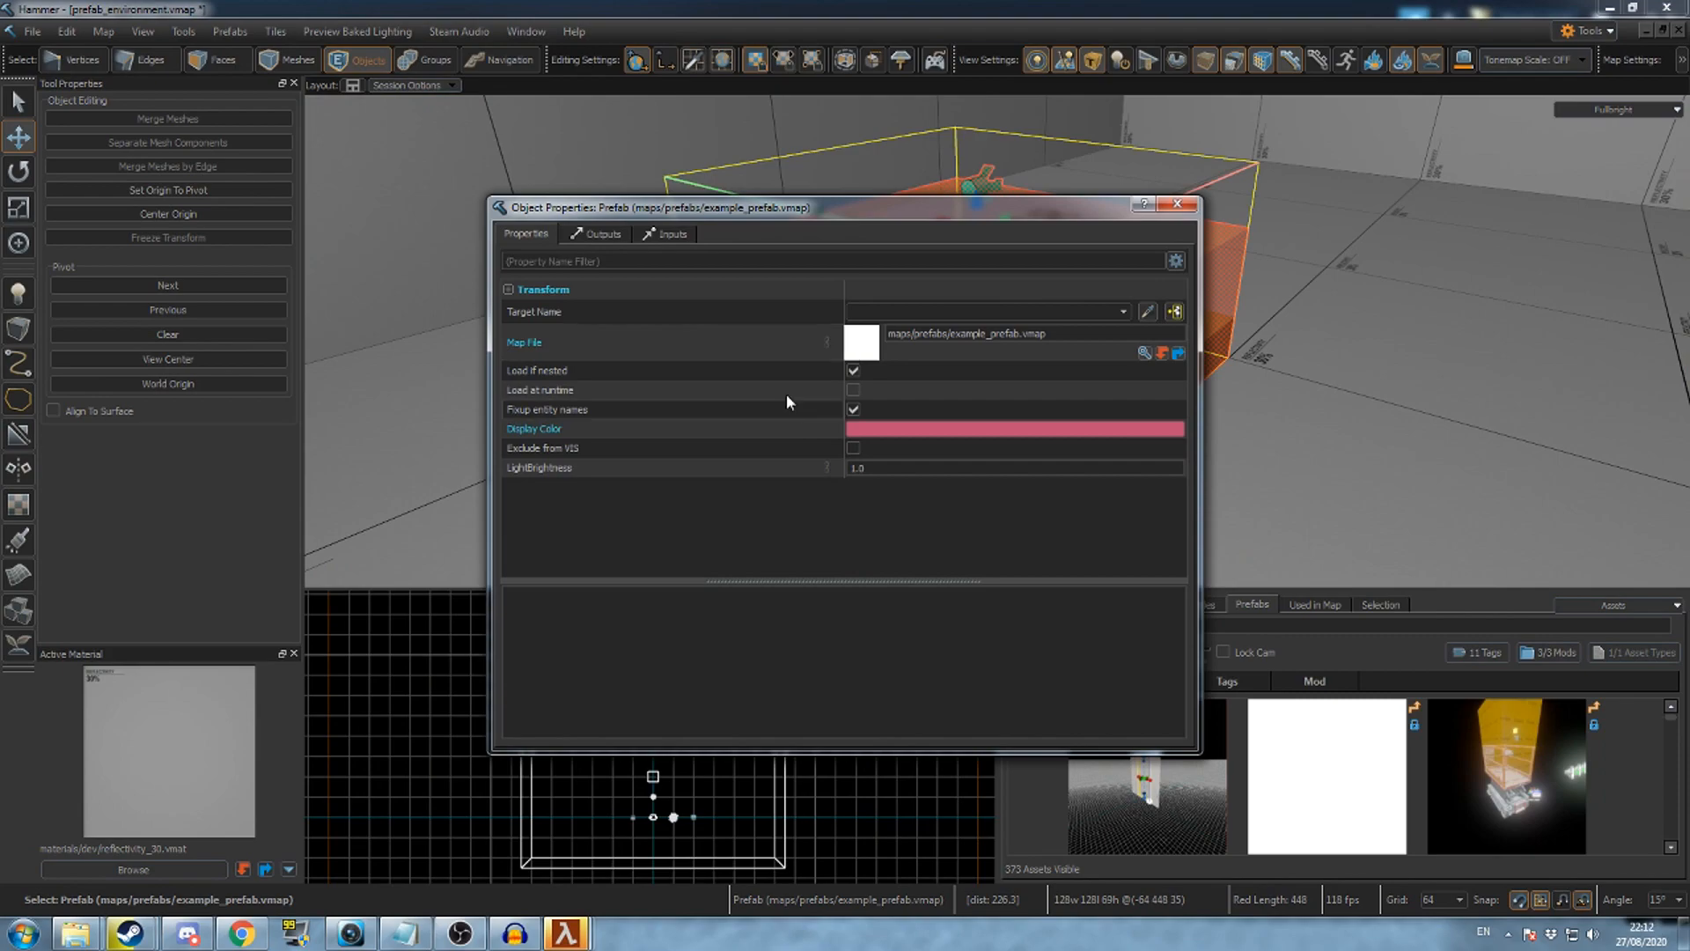
pyautogui.click(640, 467)
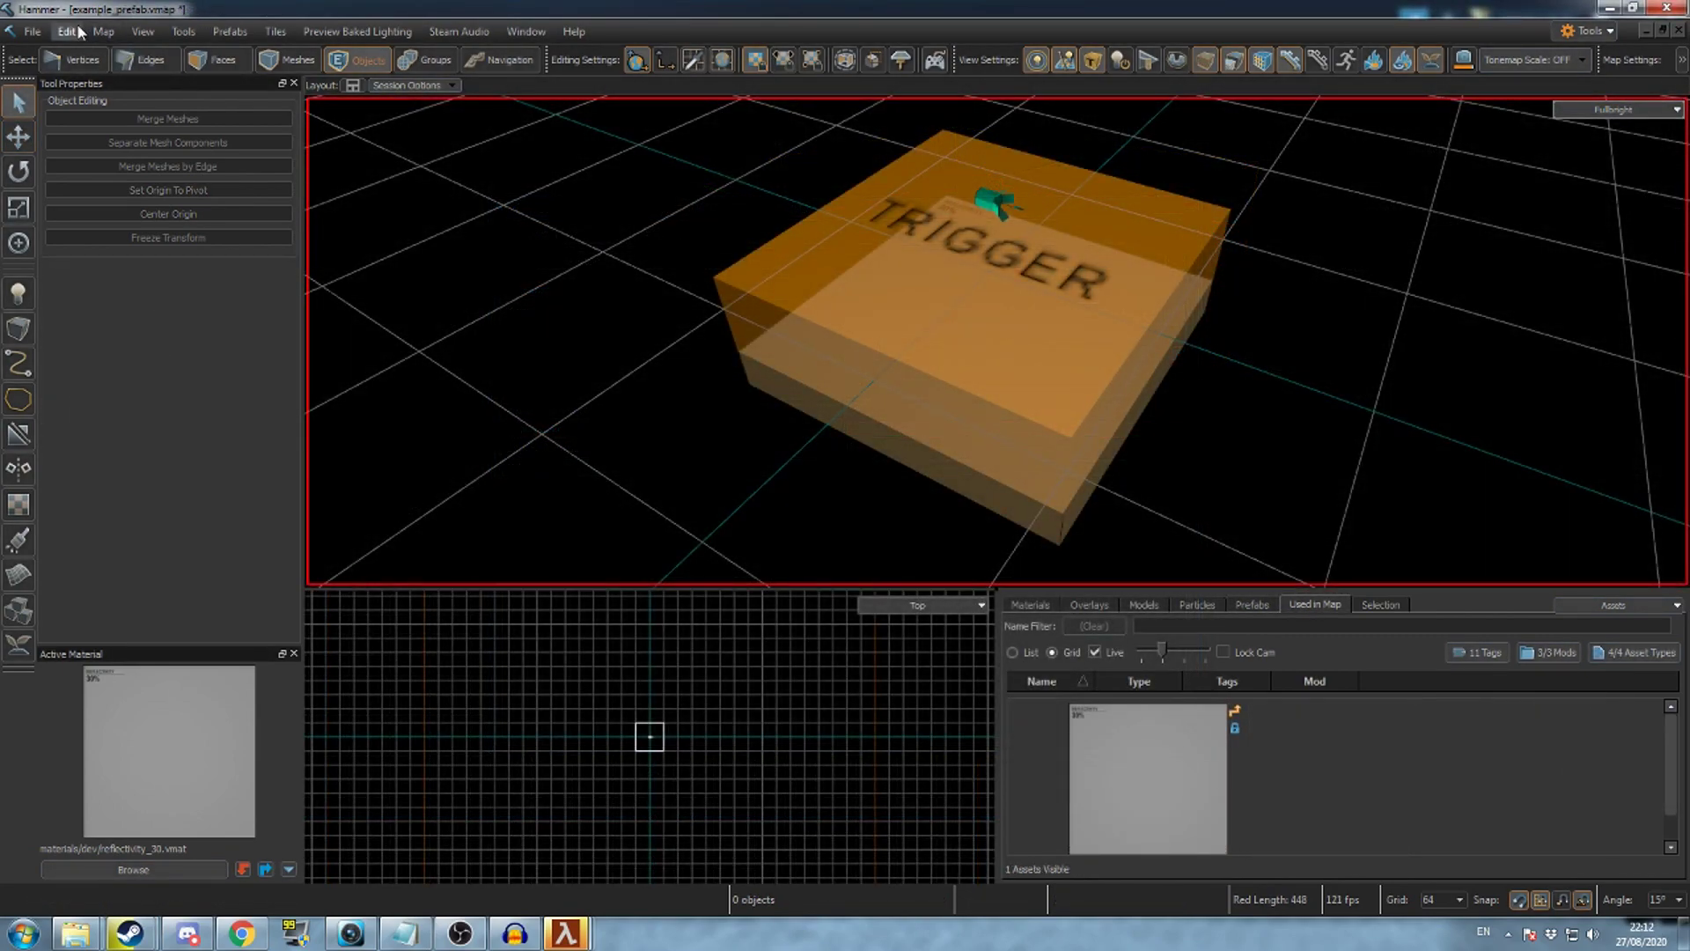
pyautogui.click(104, 31)
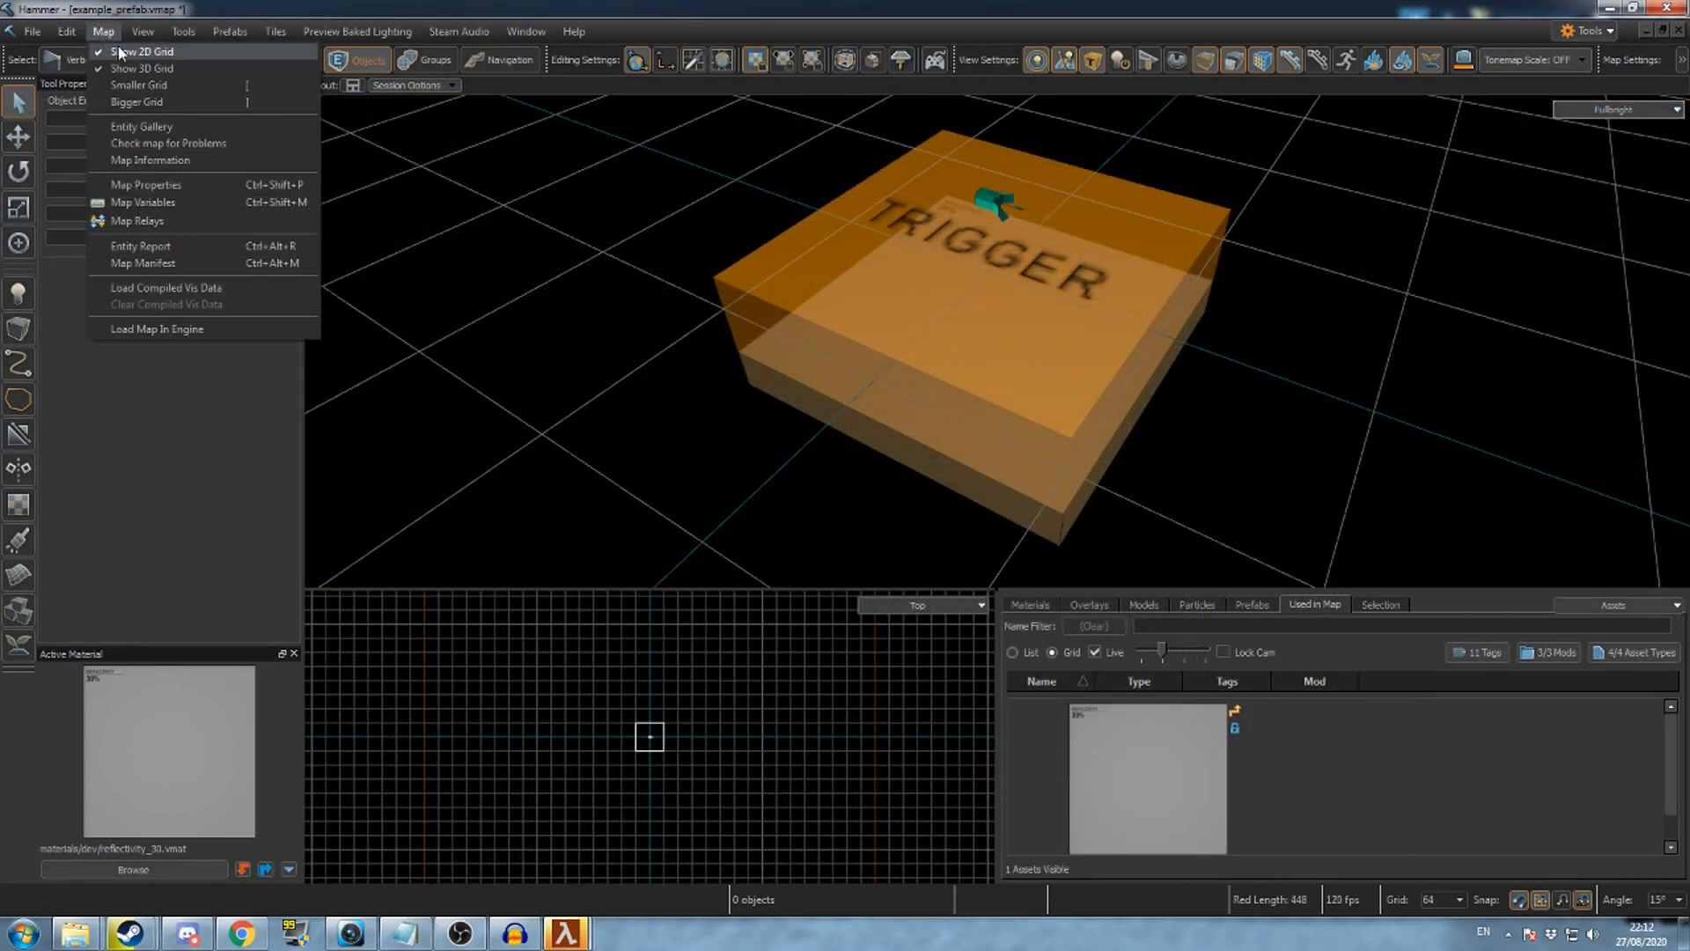
# - In Map Properties, name the map my_prefab
pyautogui.click(145, 184)
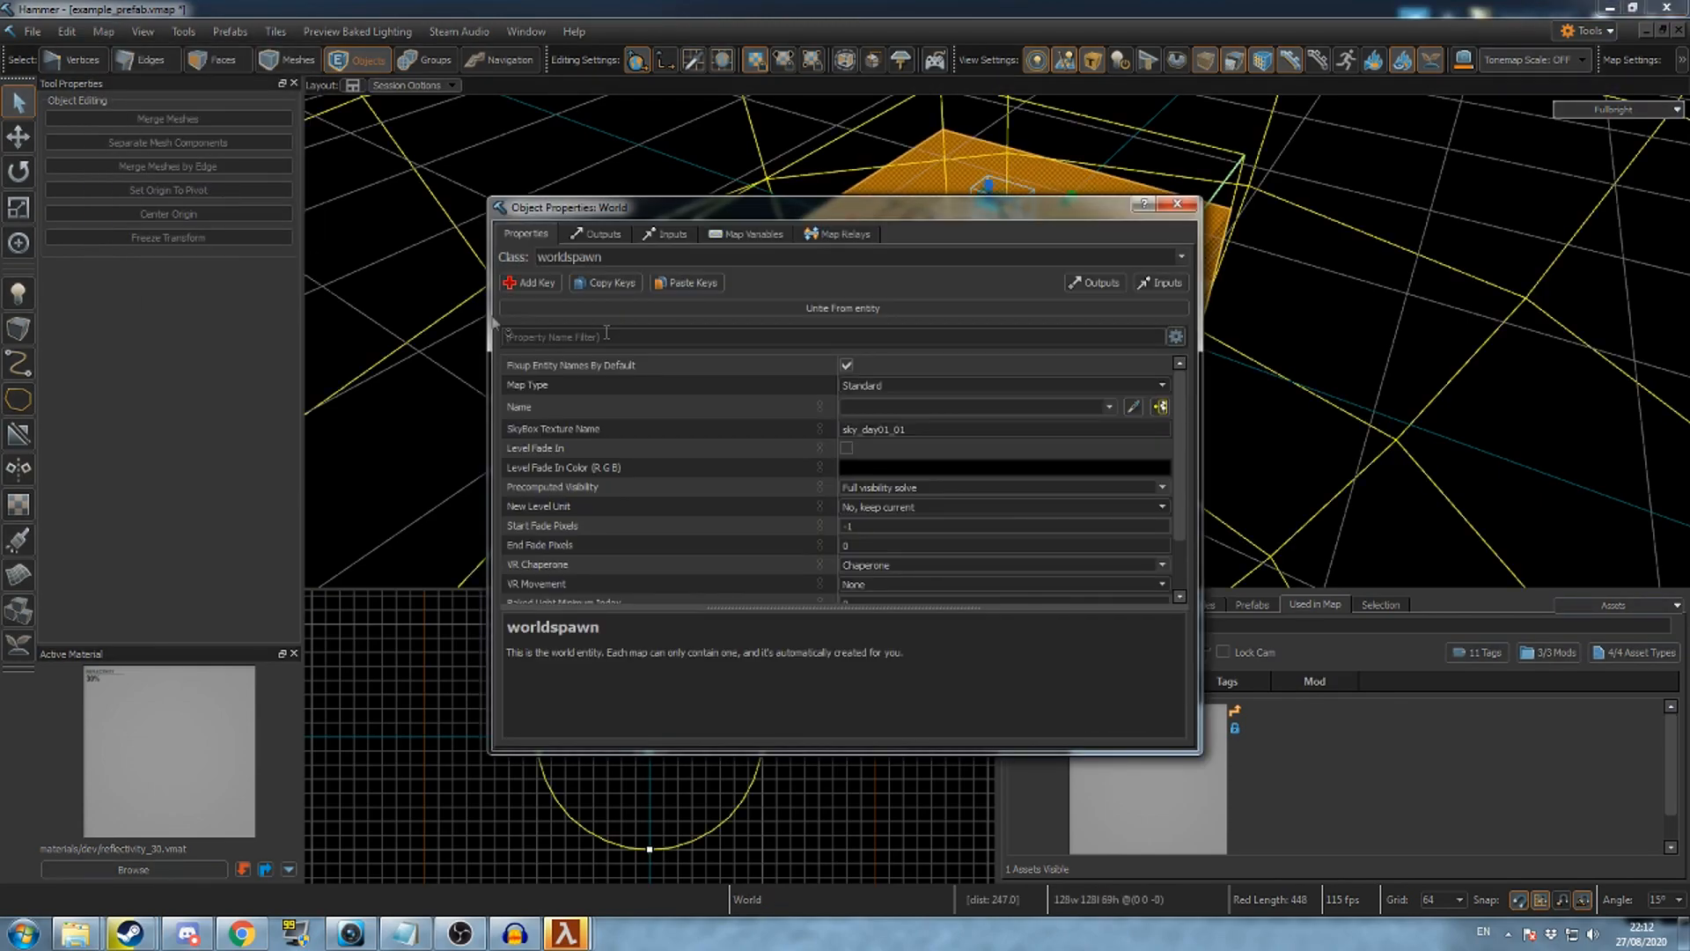
pyautogui.click(869, 411)
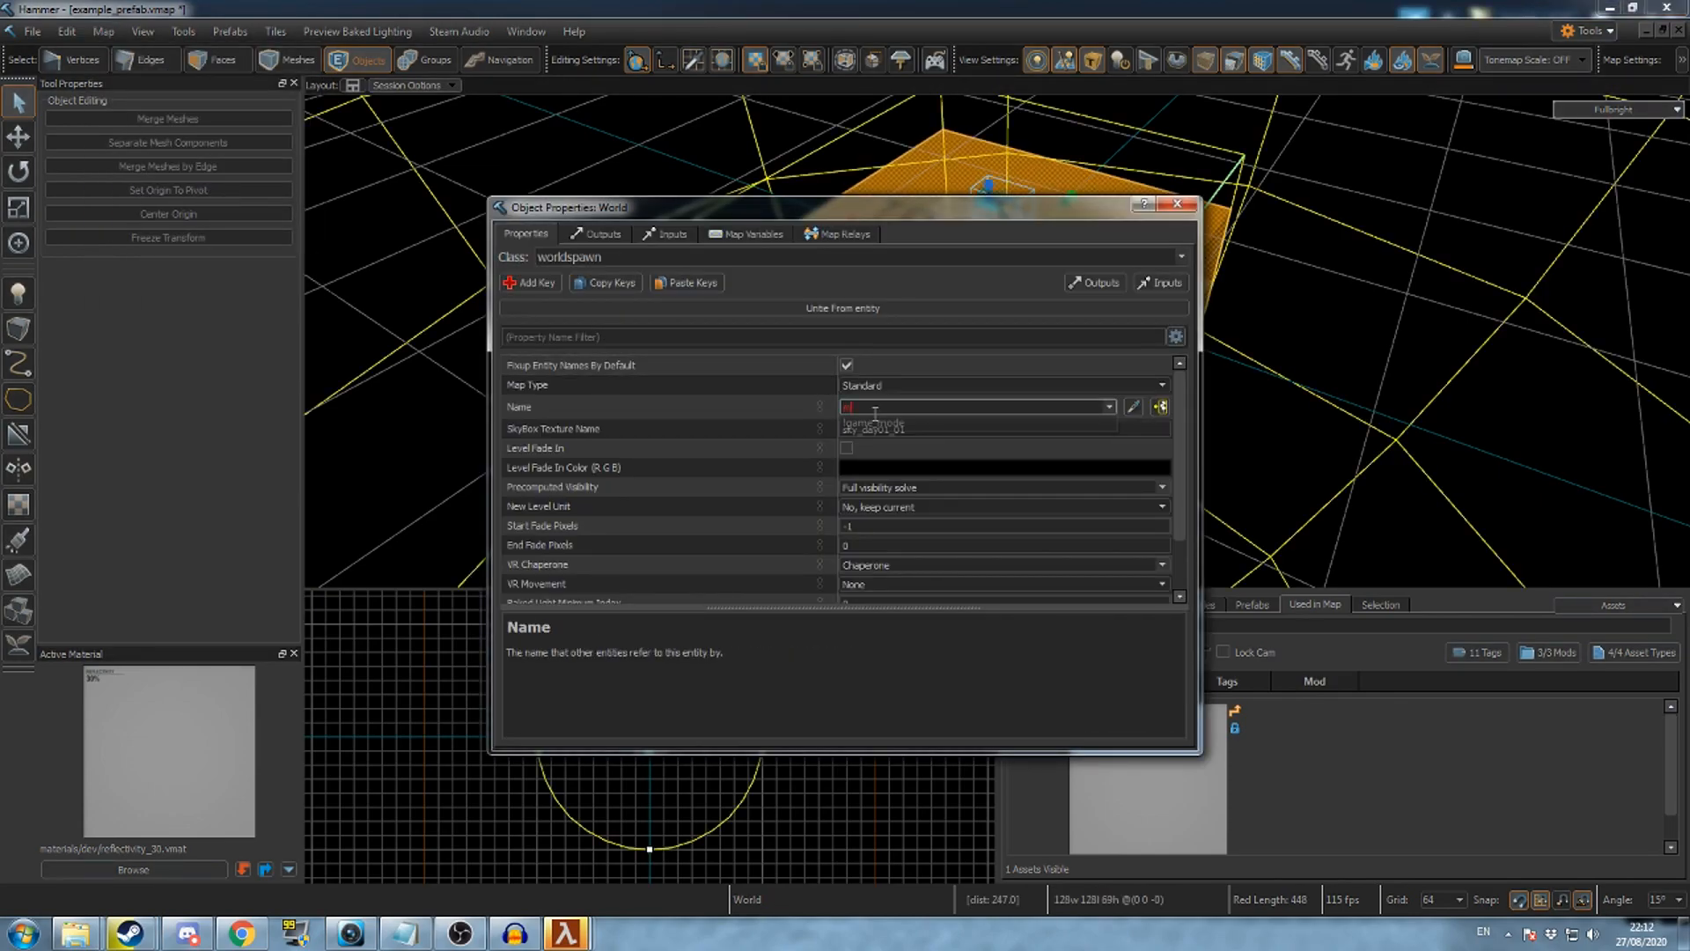
pyautogui.write('my_prefab')
pyautogui.press('Return')
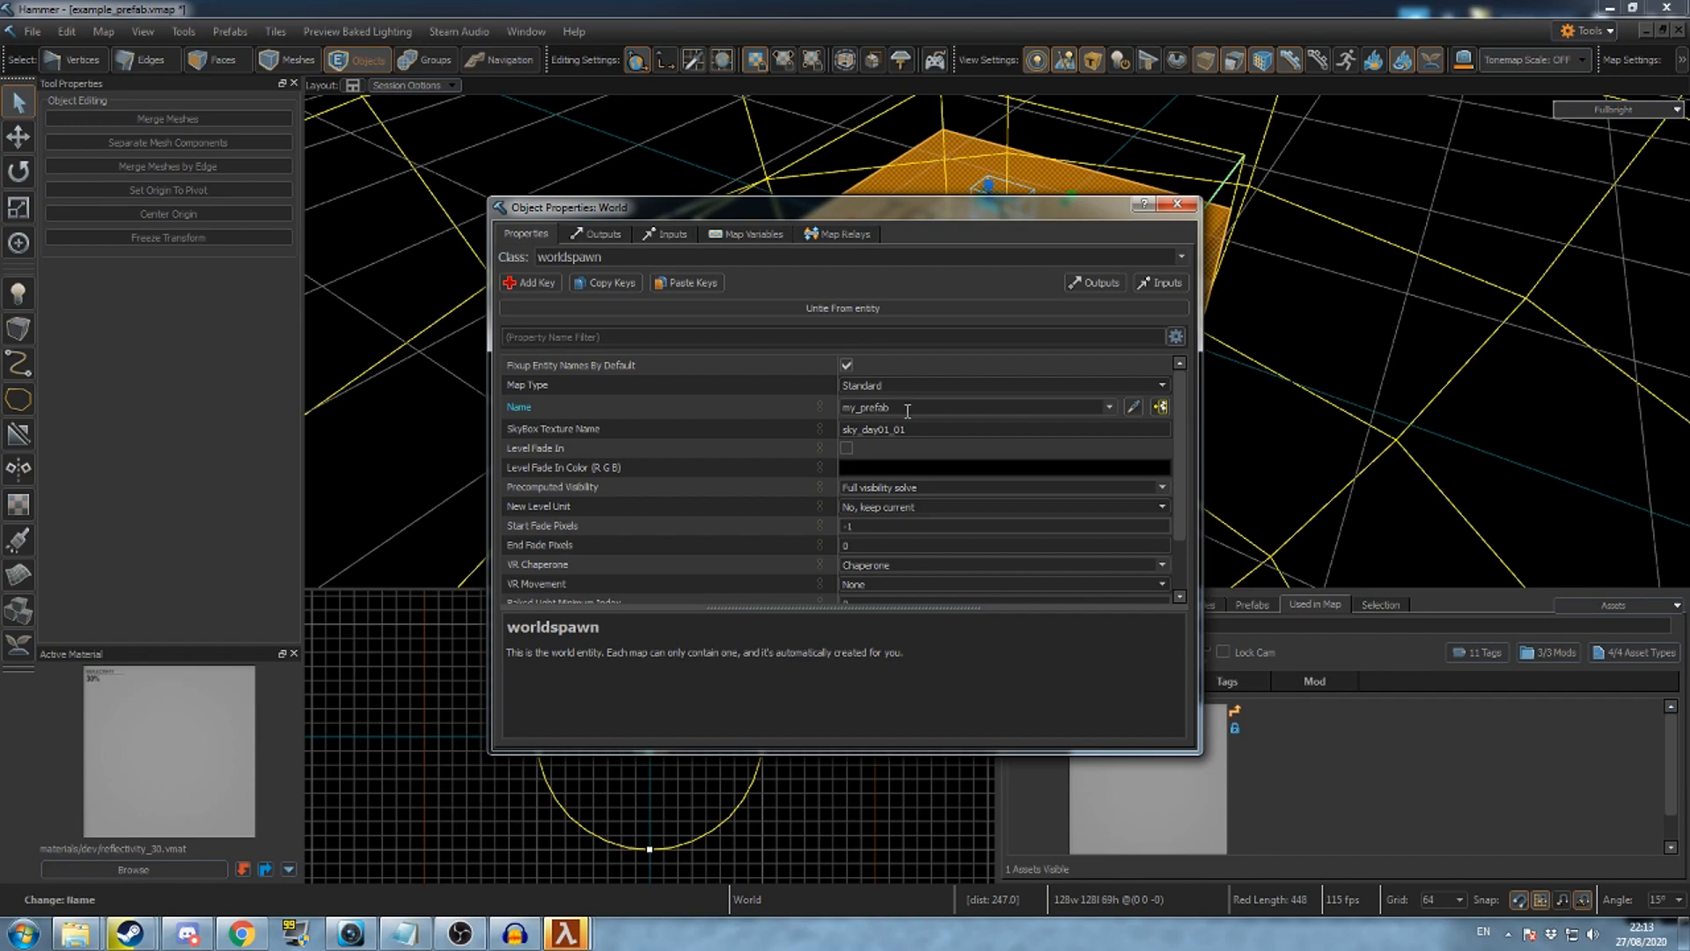
# - Add a map relay and rename it from relayPlug to OnSteppedOn
pyautogui.click(846, 233)
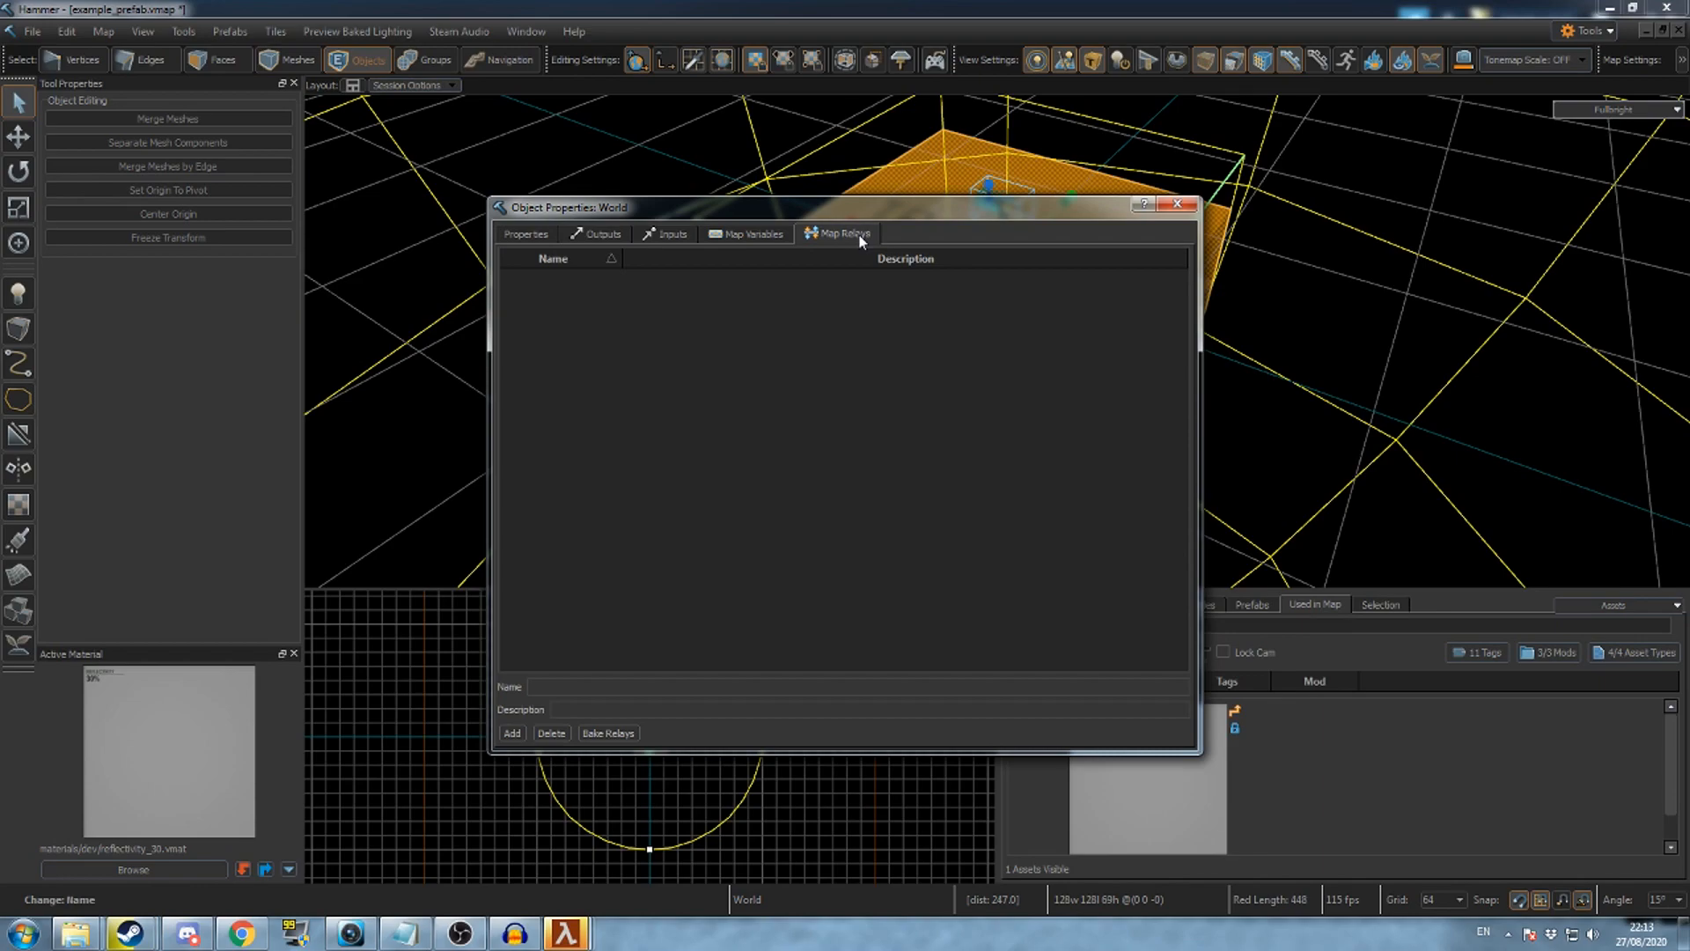
pyautogui.click(513, 733)
pyautogui.click(589, 686)
pyautogui.hotkey('ctrl', 'a')
pyautogui.write('OnSteppedOn')
pyautogui.press('Return')
pyautogui.click(1191, 206)
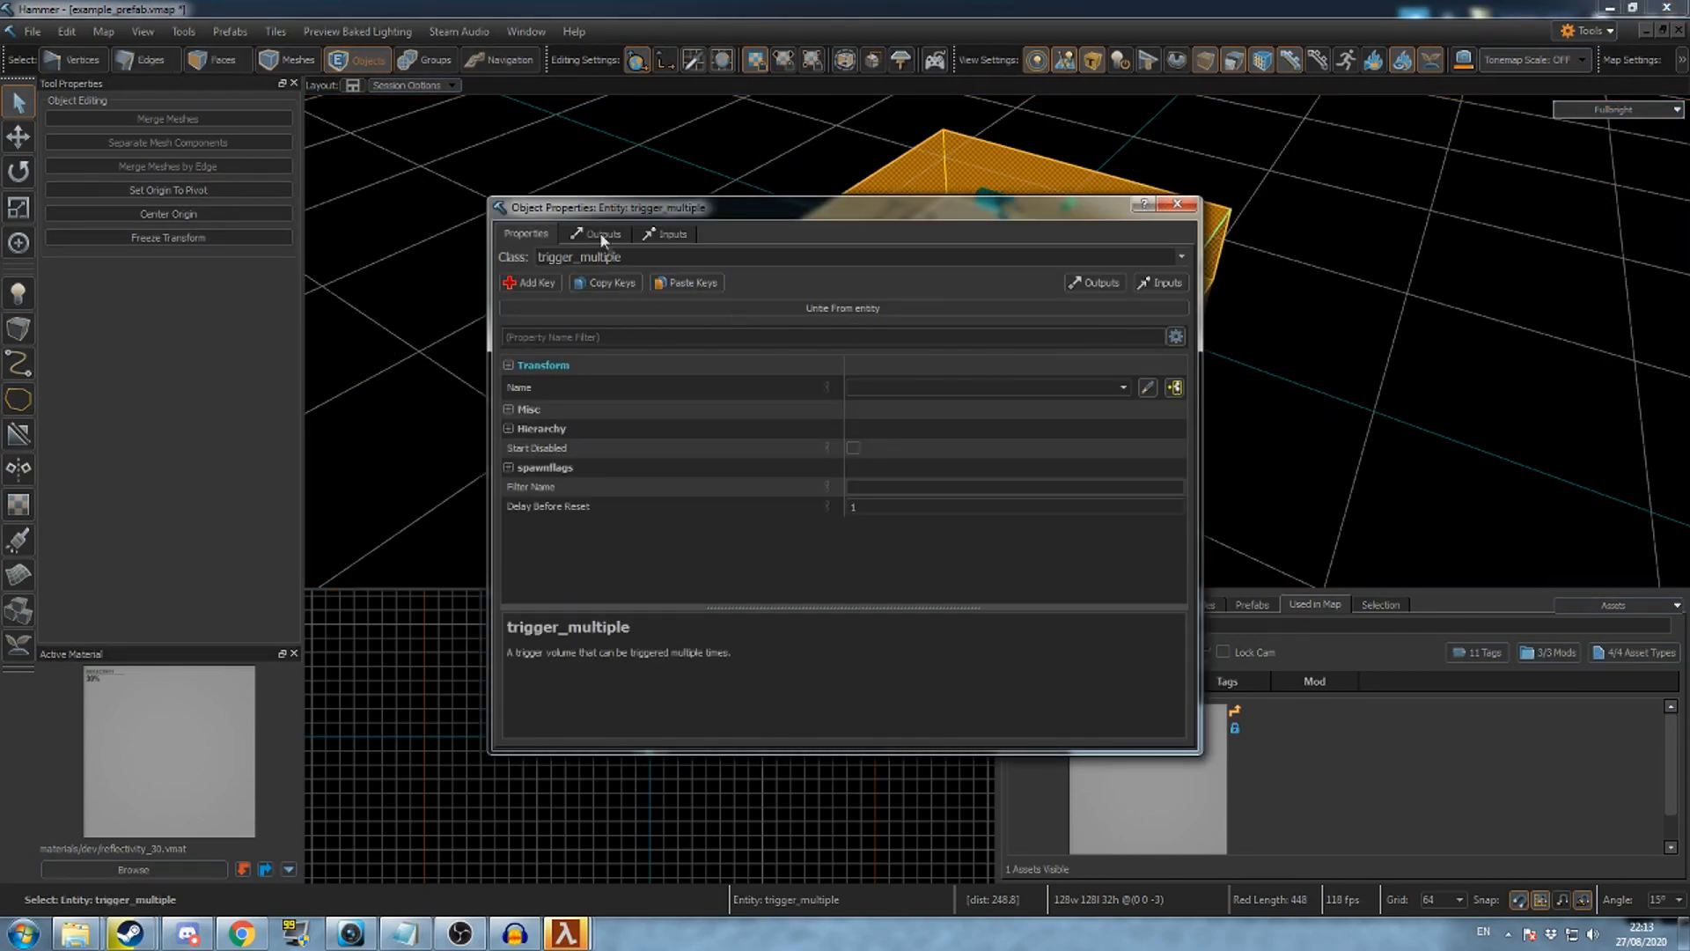
# - Add an OnStartTouchAll output to the trigger_multiple
pyautogui.click(602, 234)
pyautogui.click(601, 731)
pyautogui.press('Down')
pyautogui.press('Return')
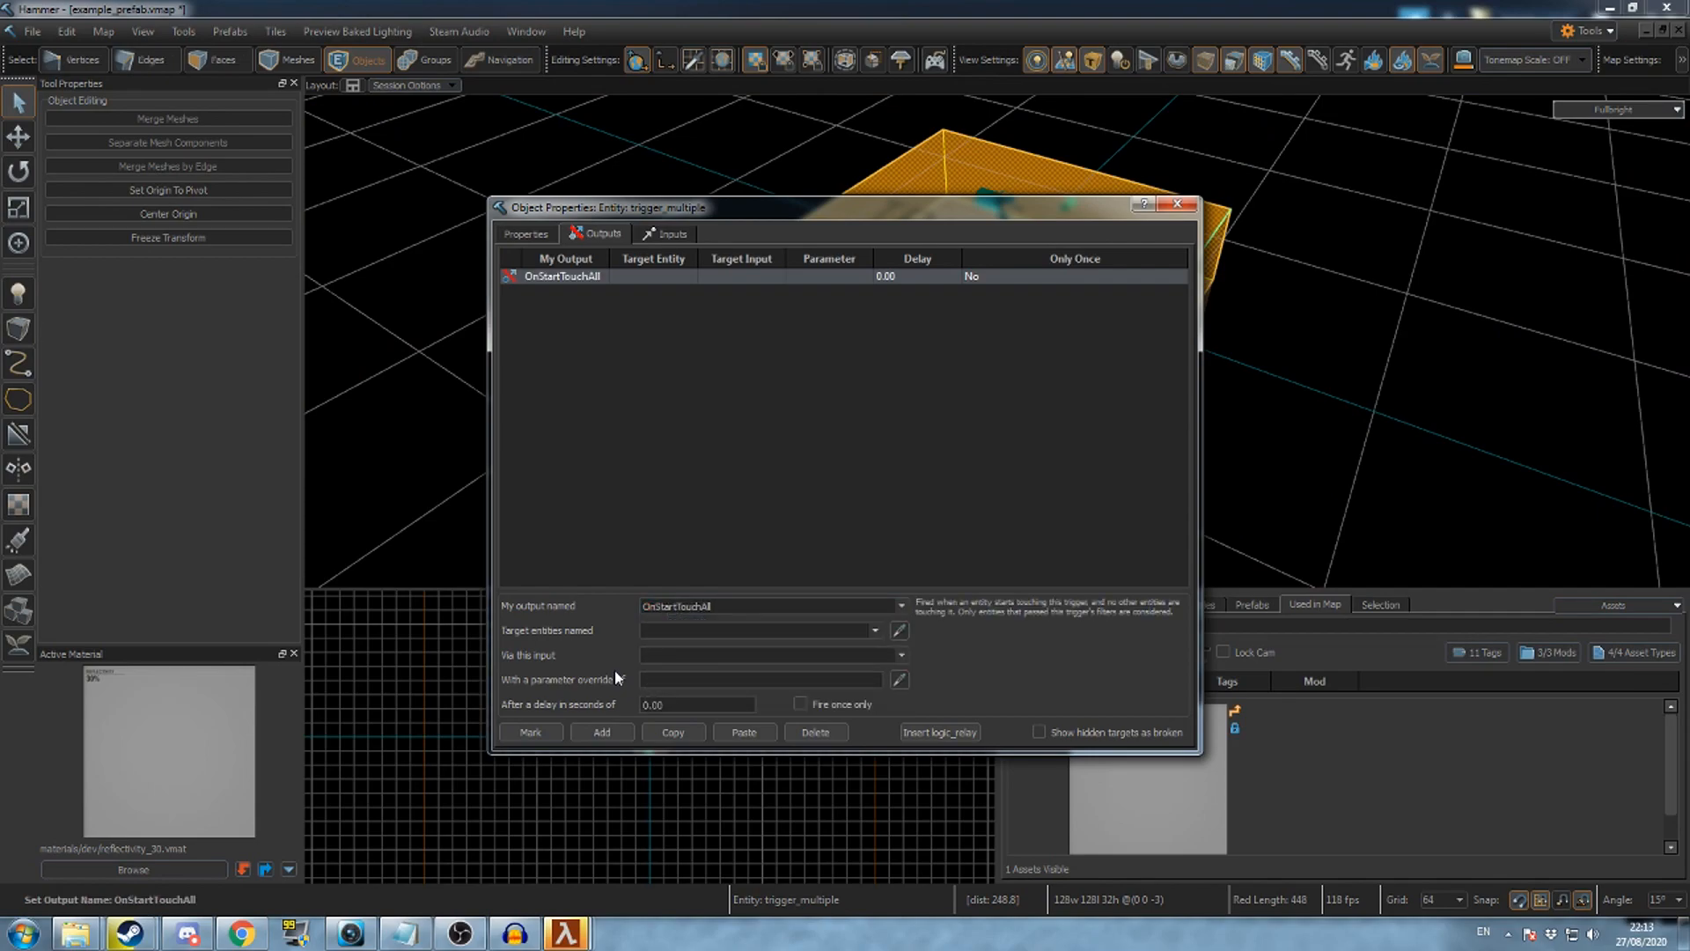
pyautogui.click(818, 629)
# - Target the output at my_prefab via OnSteppedOn and confirm the placed prefab offers OnSteppedOn as output
pyautogui.click(873, 633)
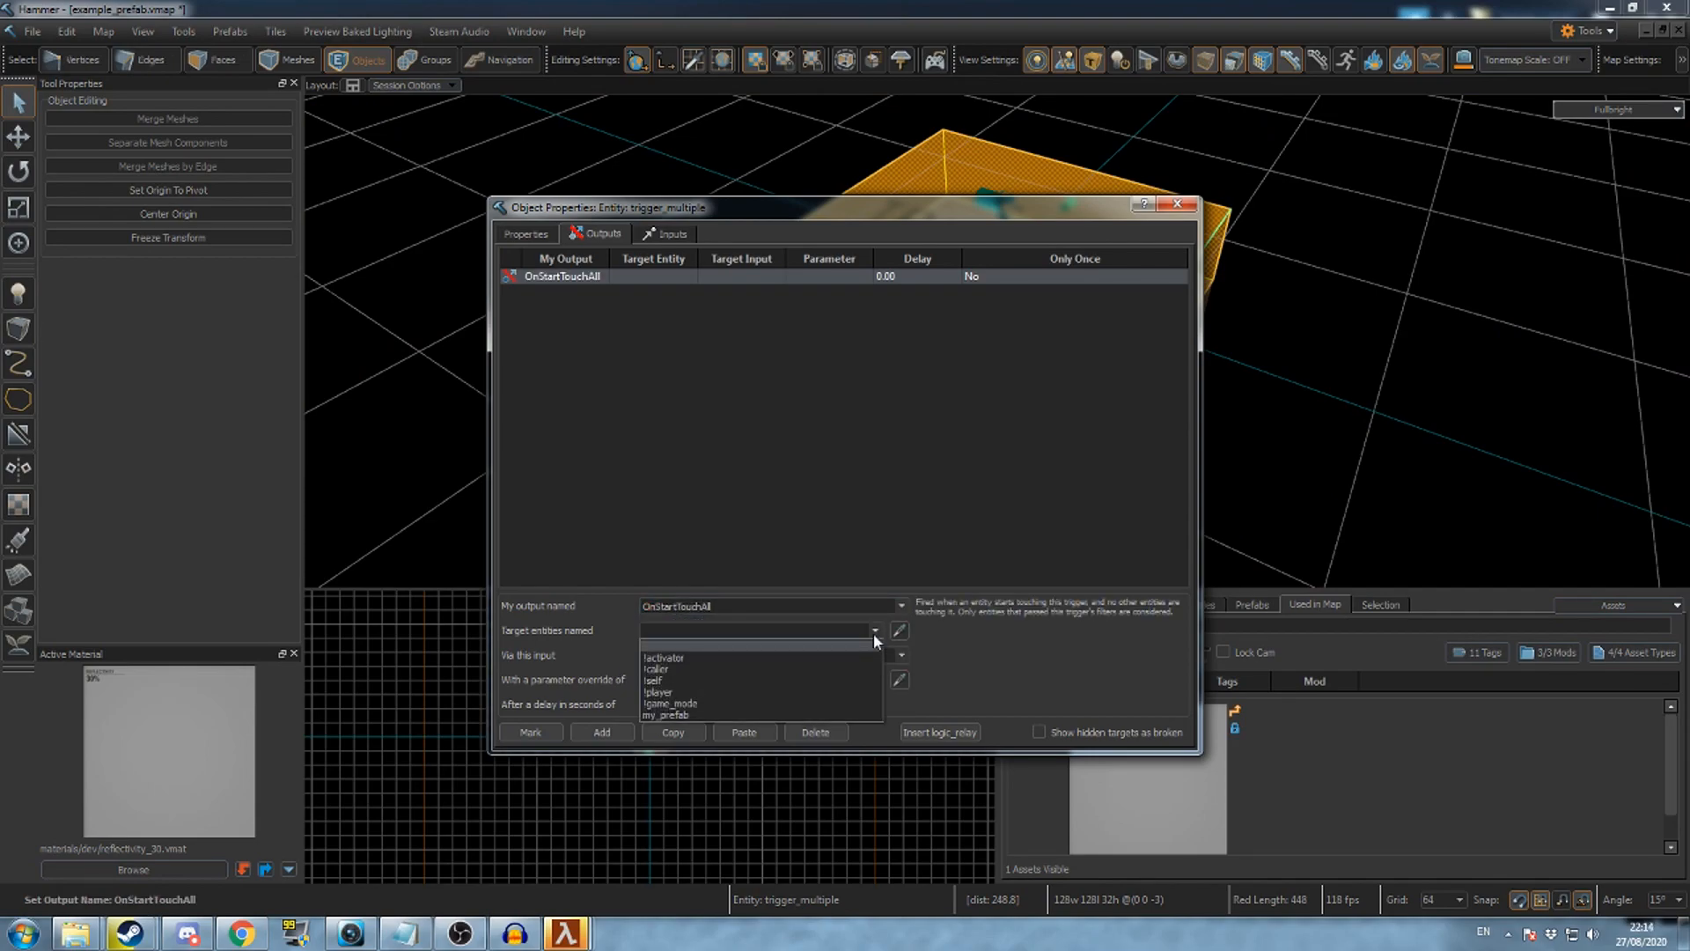
pyautogui.click(681, 714)
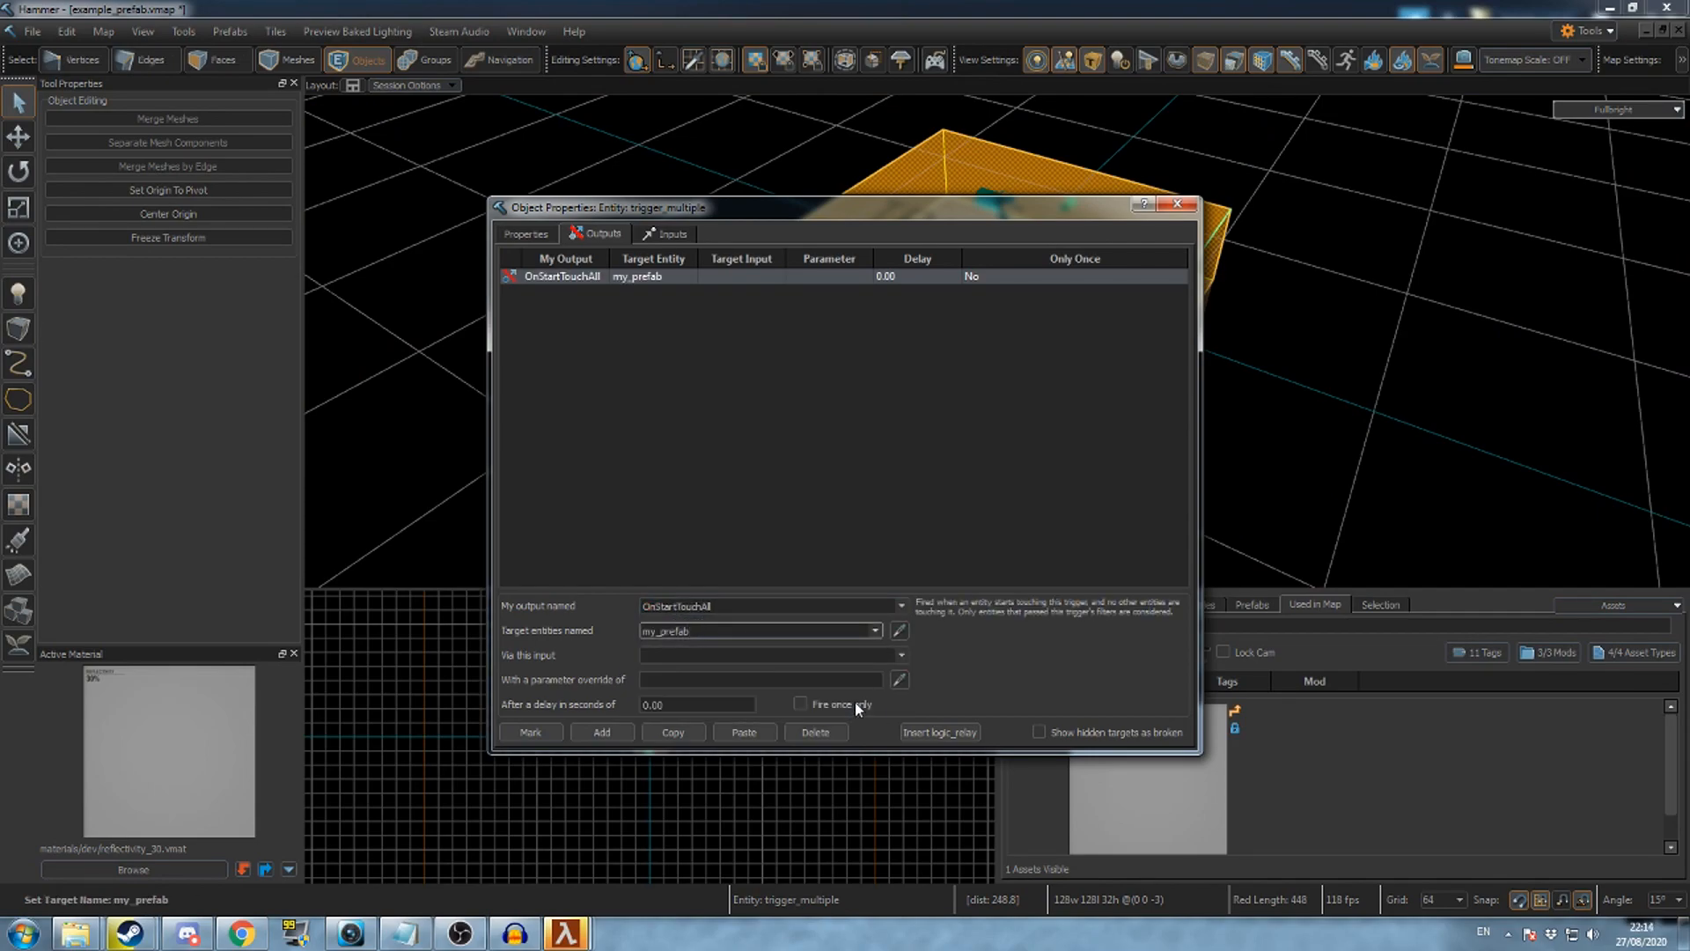
pyautogui.click(903, 654)
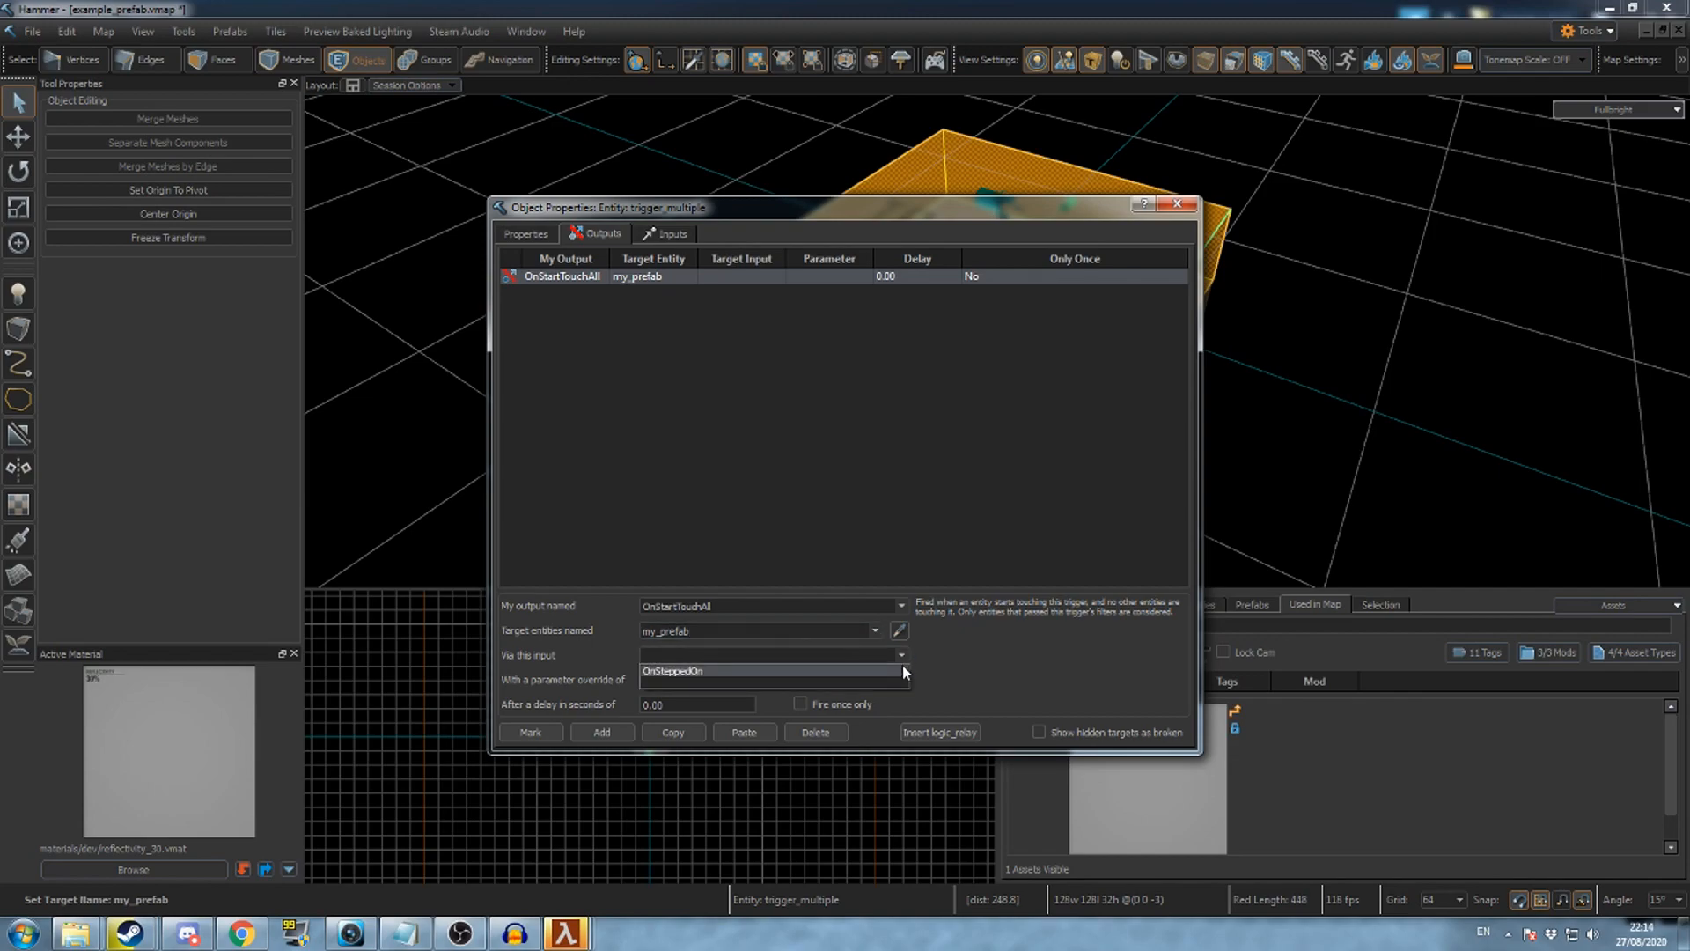
pyautogui.click(792, 676)
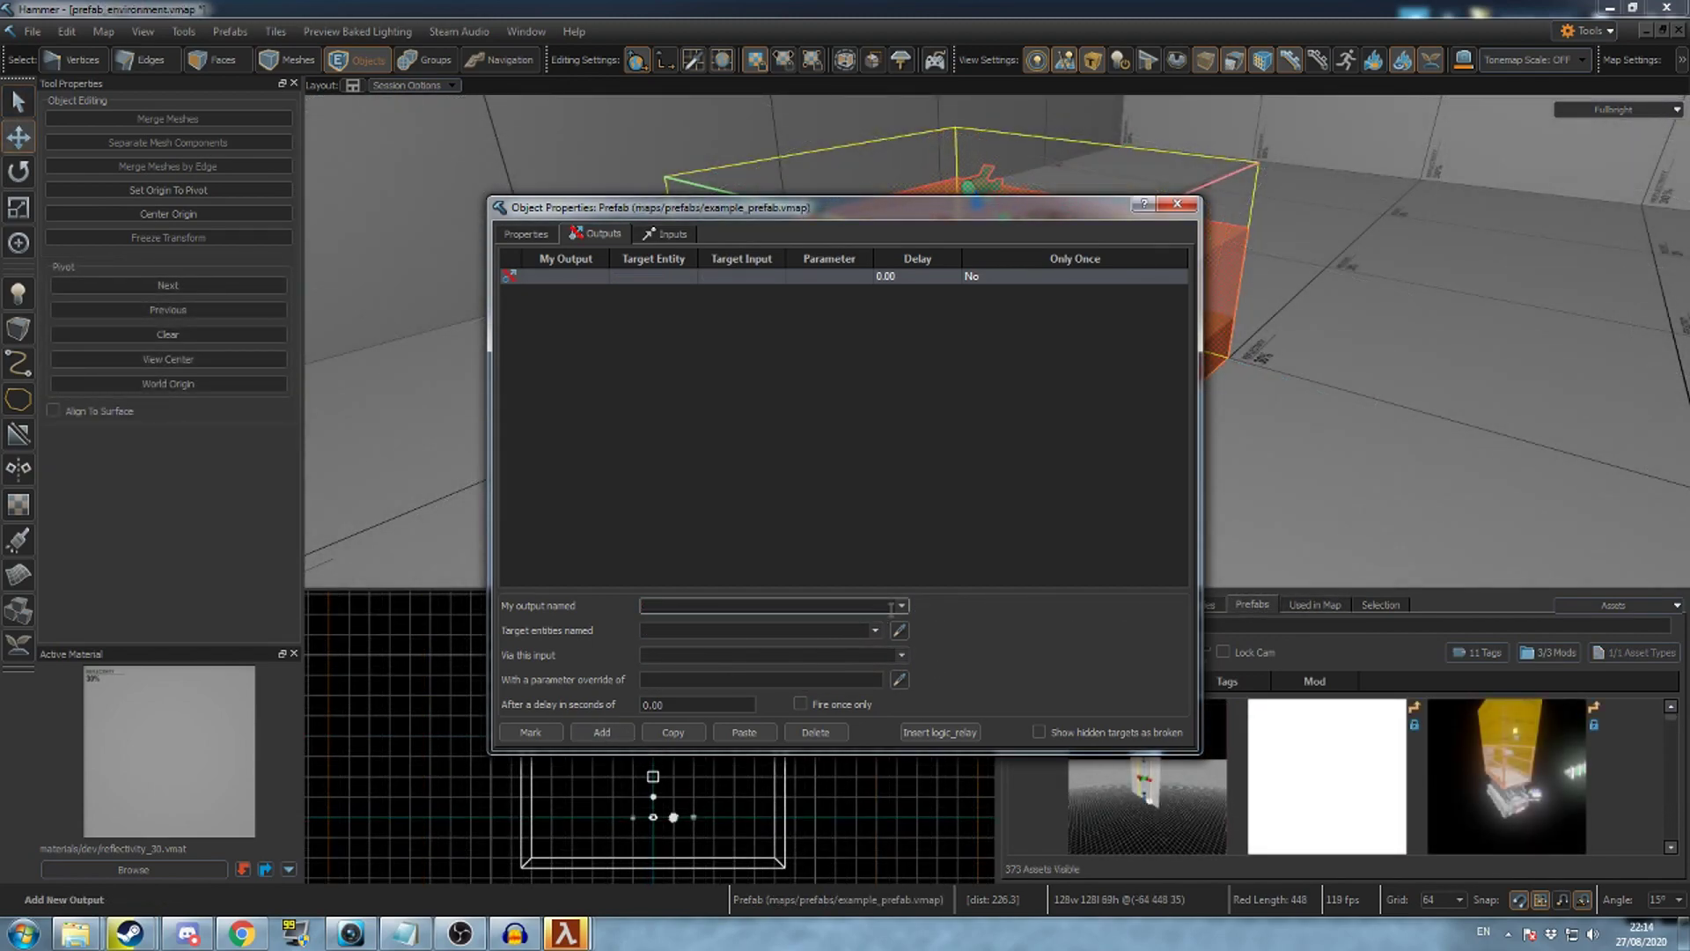
pyautogui.click(901, 607)
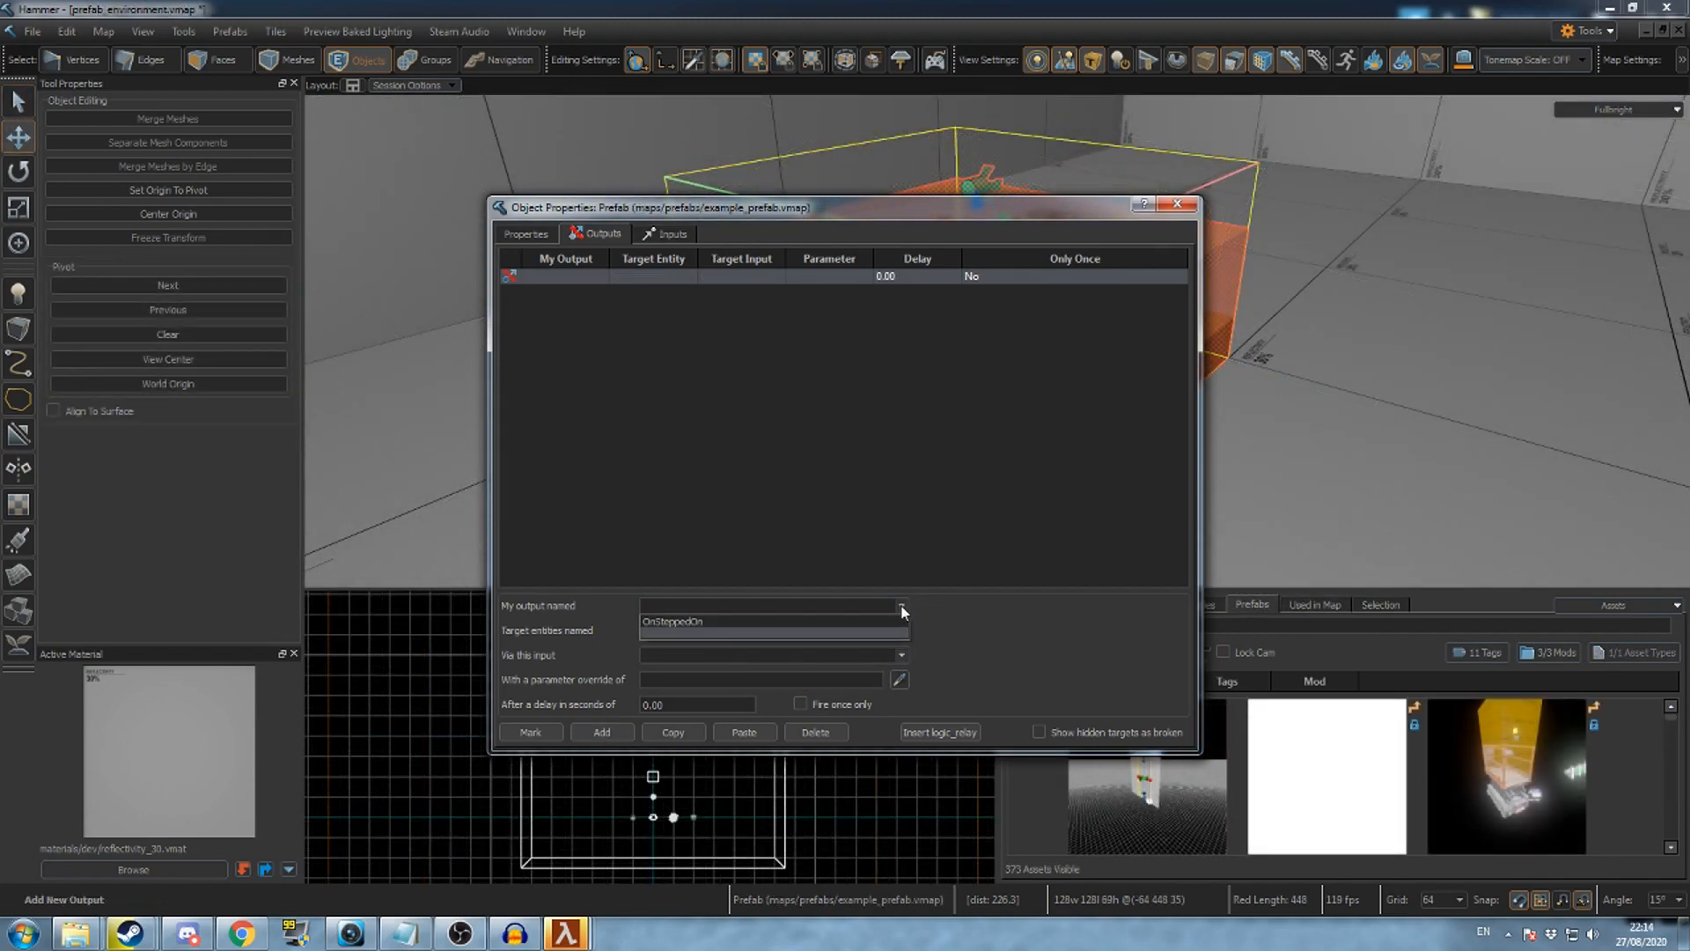
pyautogui.click(739, 623)
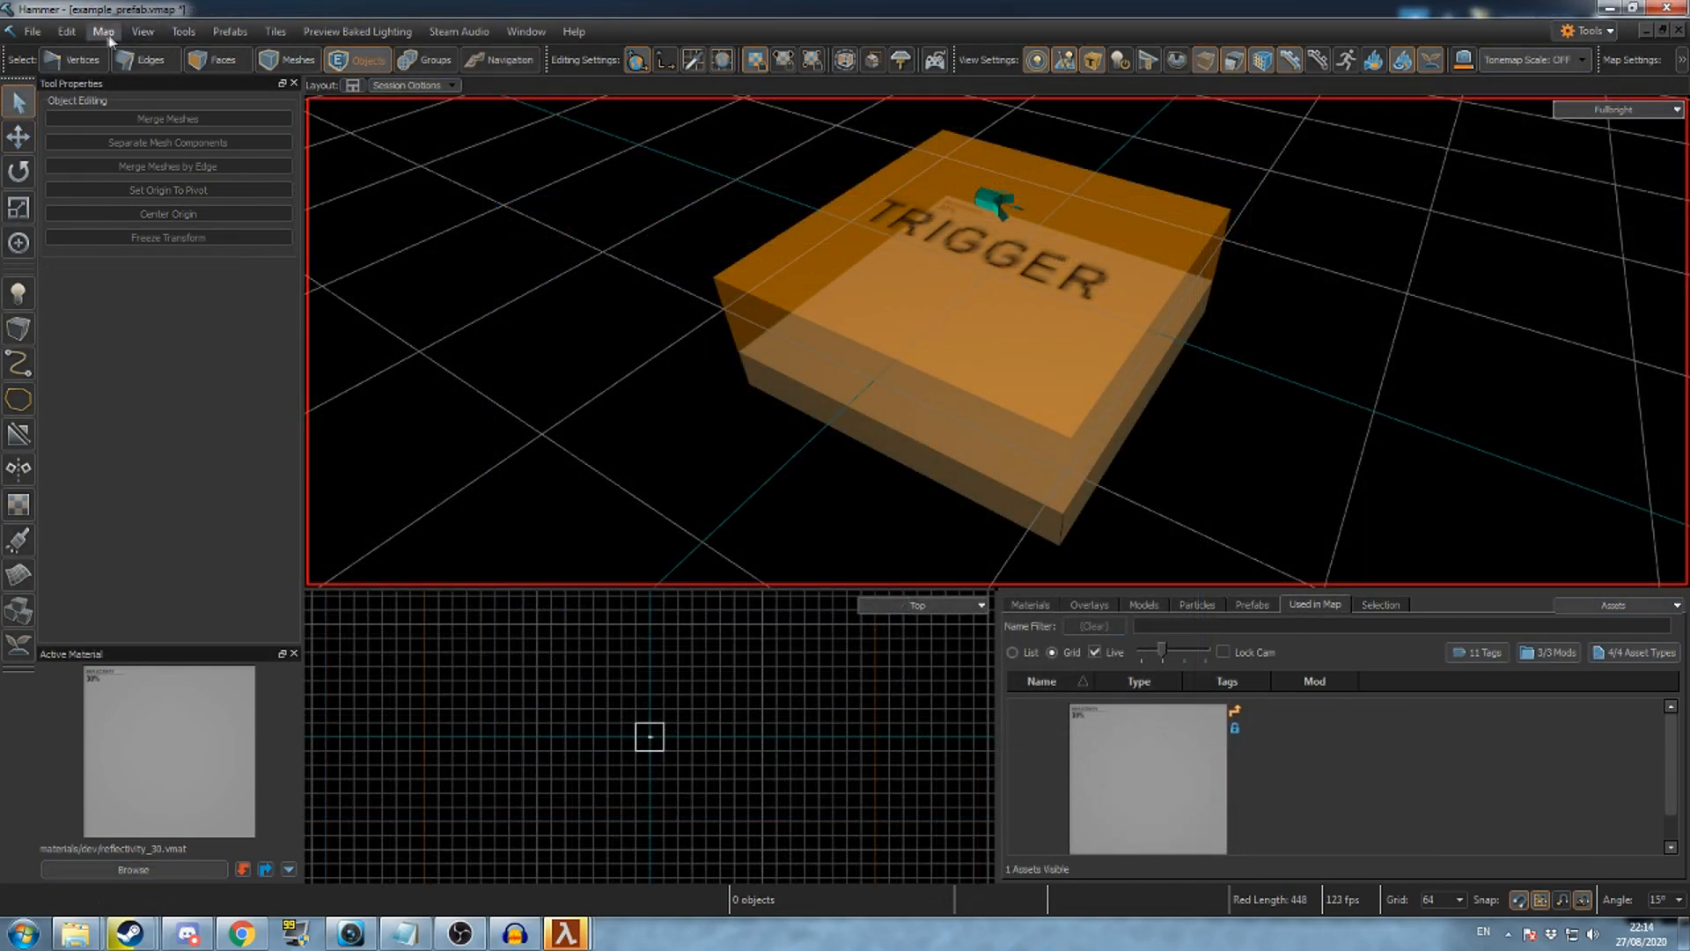
# - In Map Properties, add a map relay named TurnOffLight
pyautogui.click(103, 33)
pyautogui.click(198, 222)
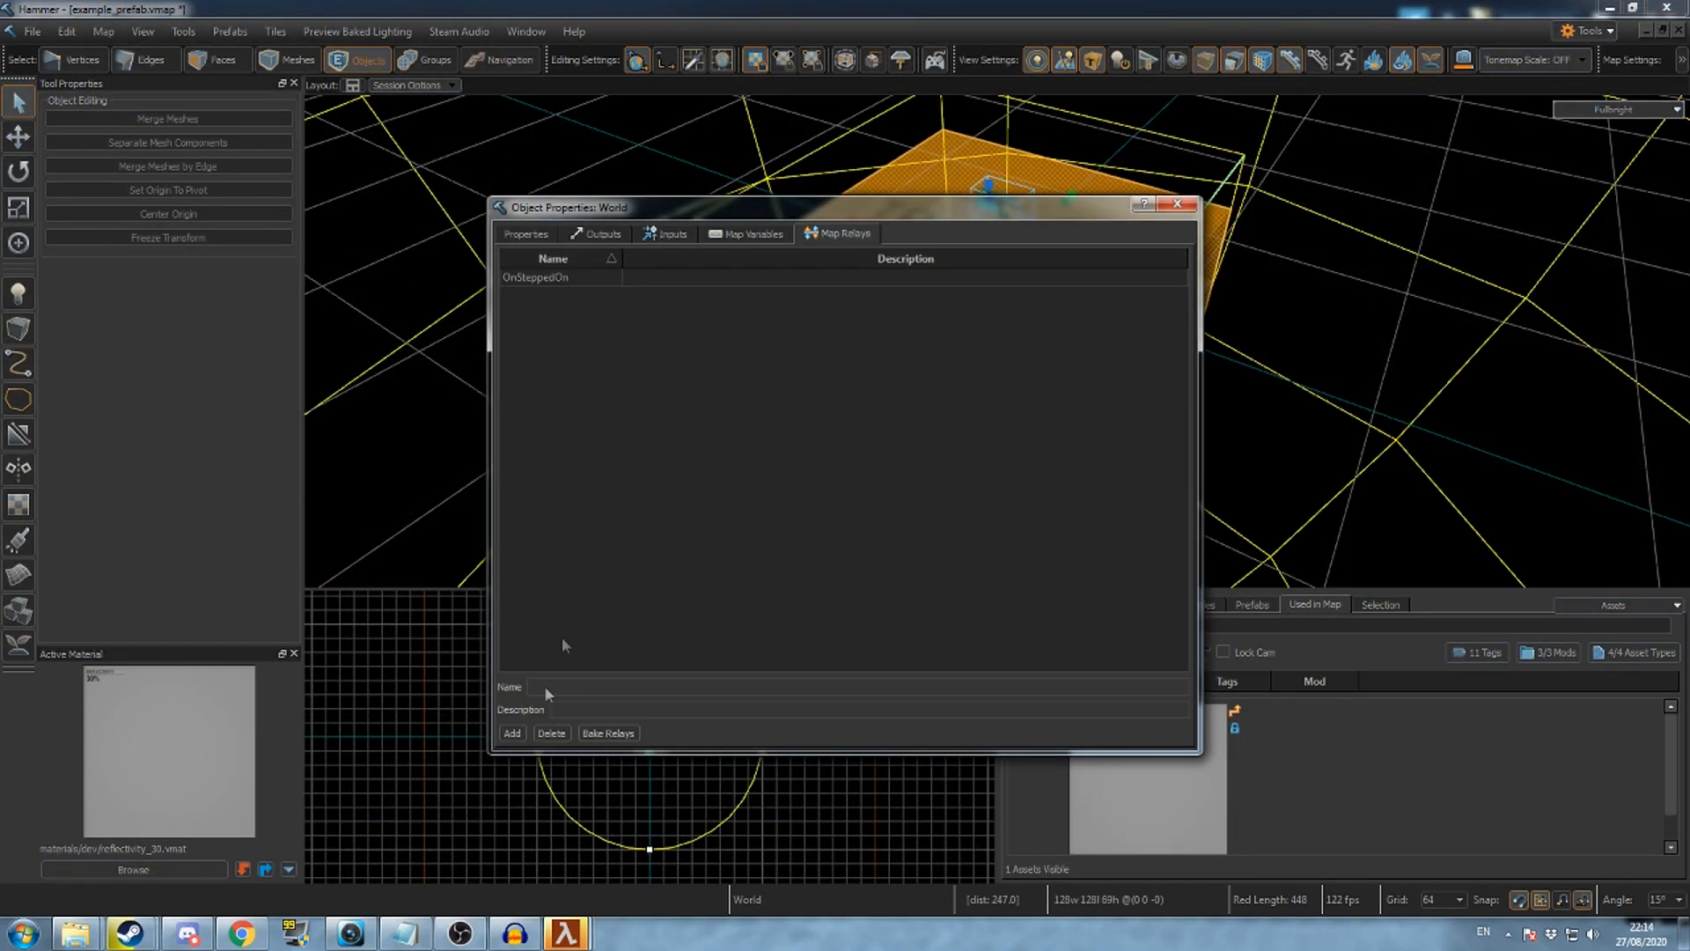
pyautogui.click(511, 732)
pyautogui.click(858, 685)
pyautogui.write('TurnOffLight')
pyautogui.press('Return')
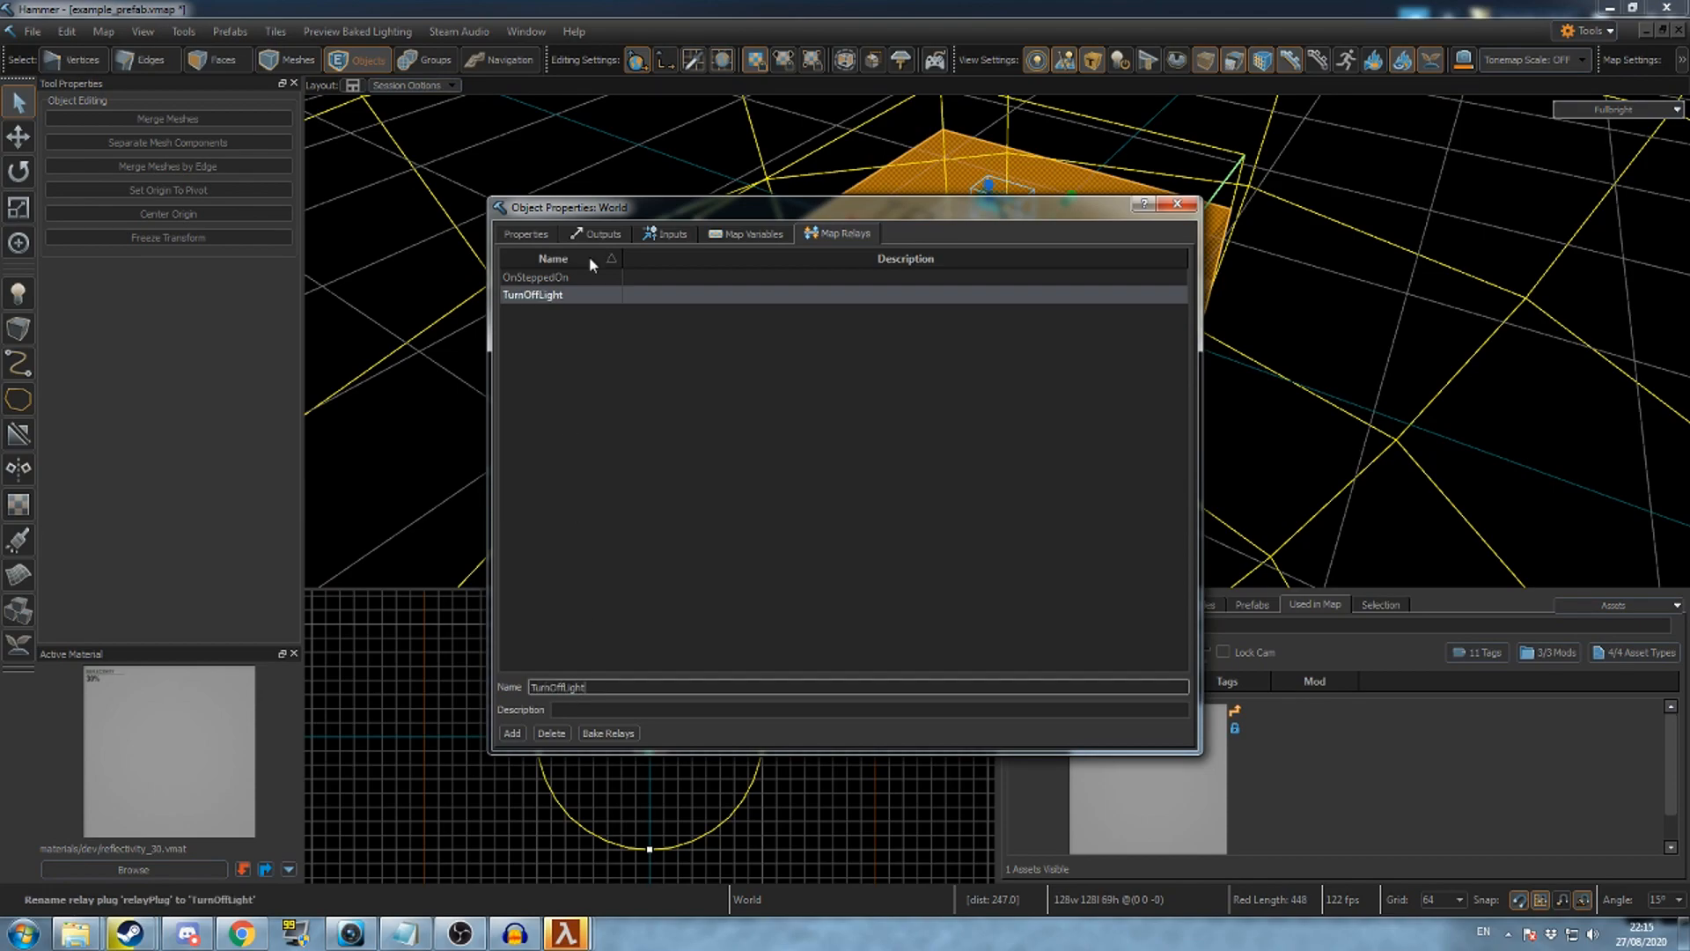
# - Add a map output TurnOffLight targeting the light, picked in the scene and named my_light
pyautogui.click(601, 232)
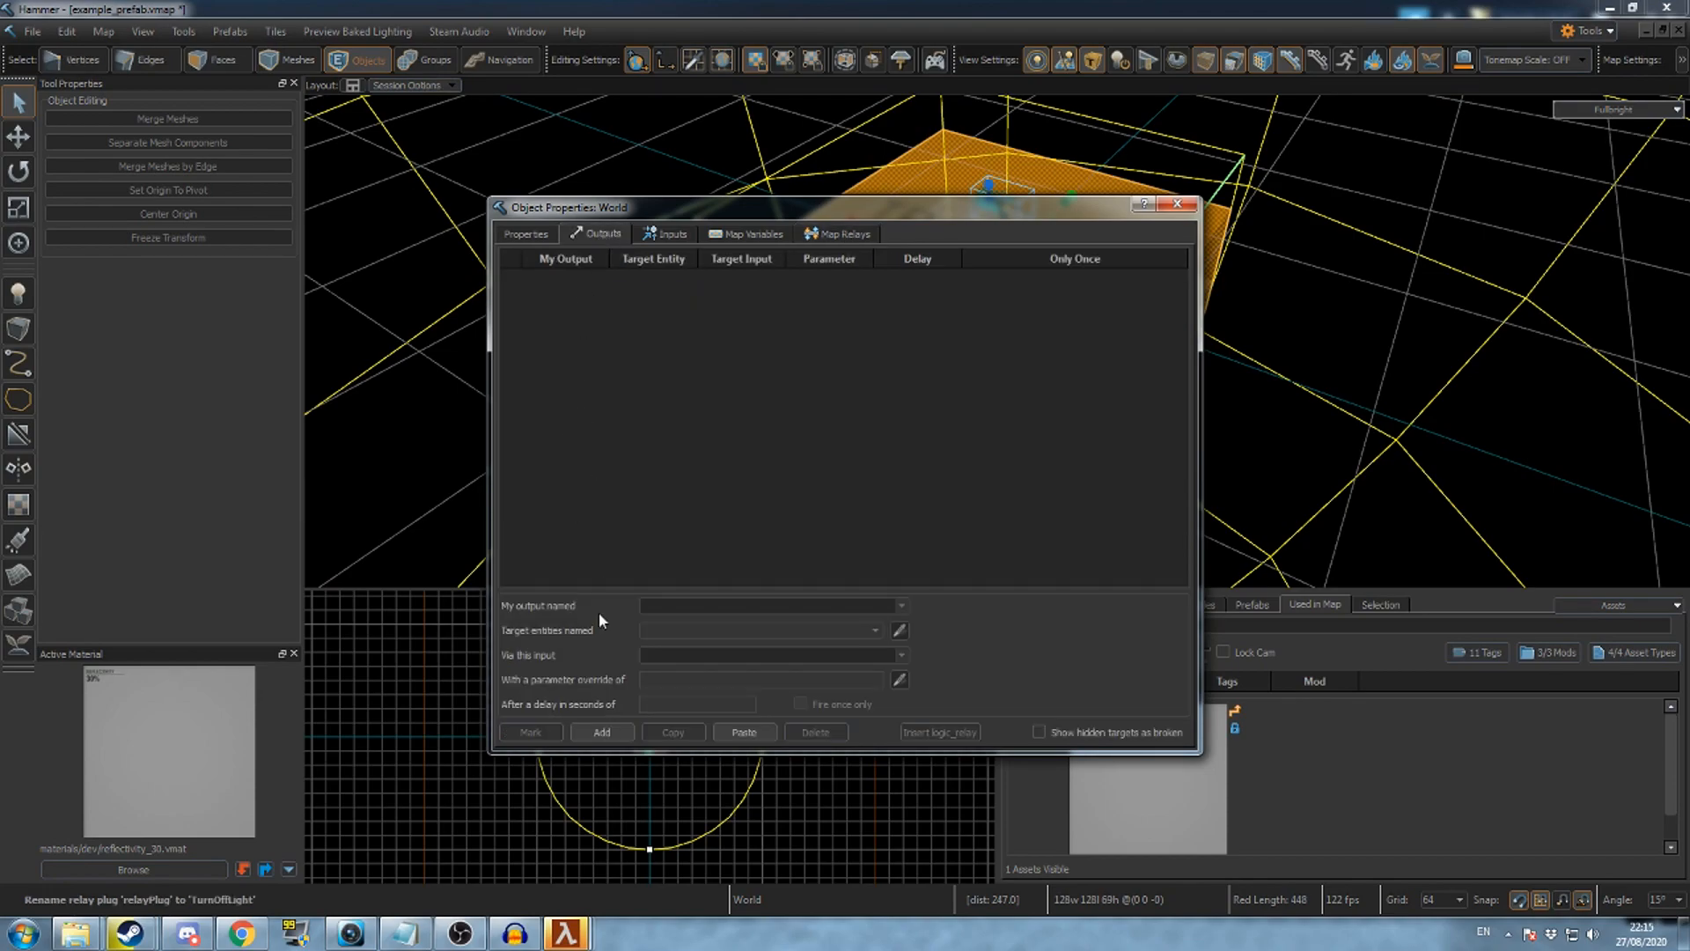
pyautogui.click(602, 733)
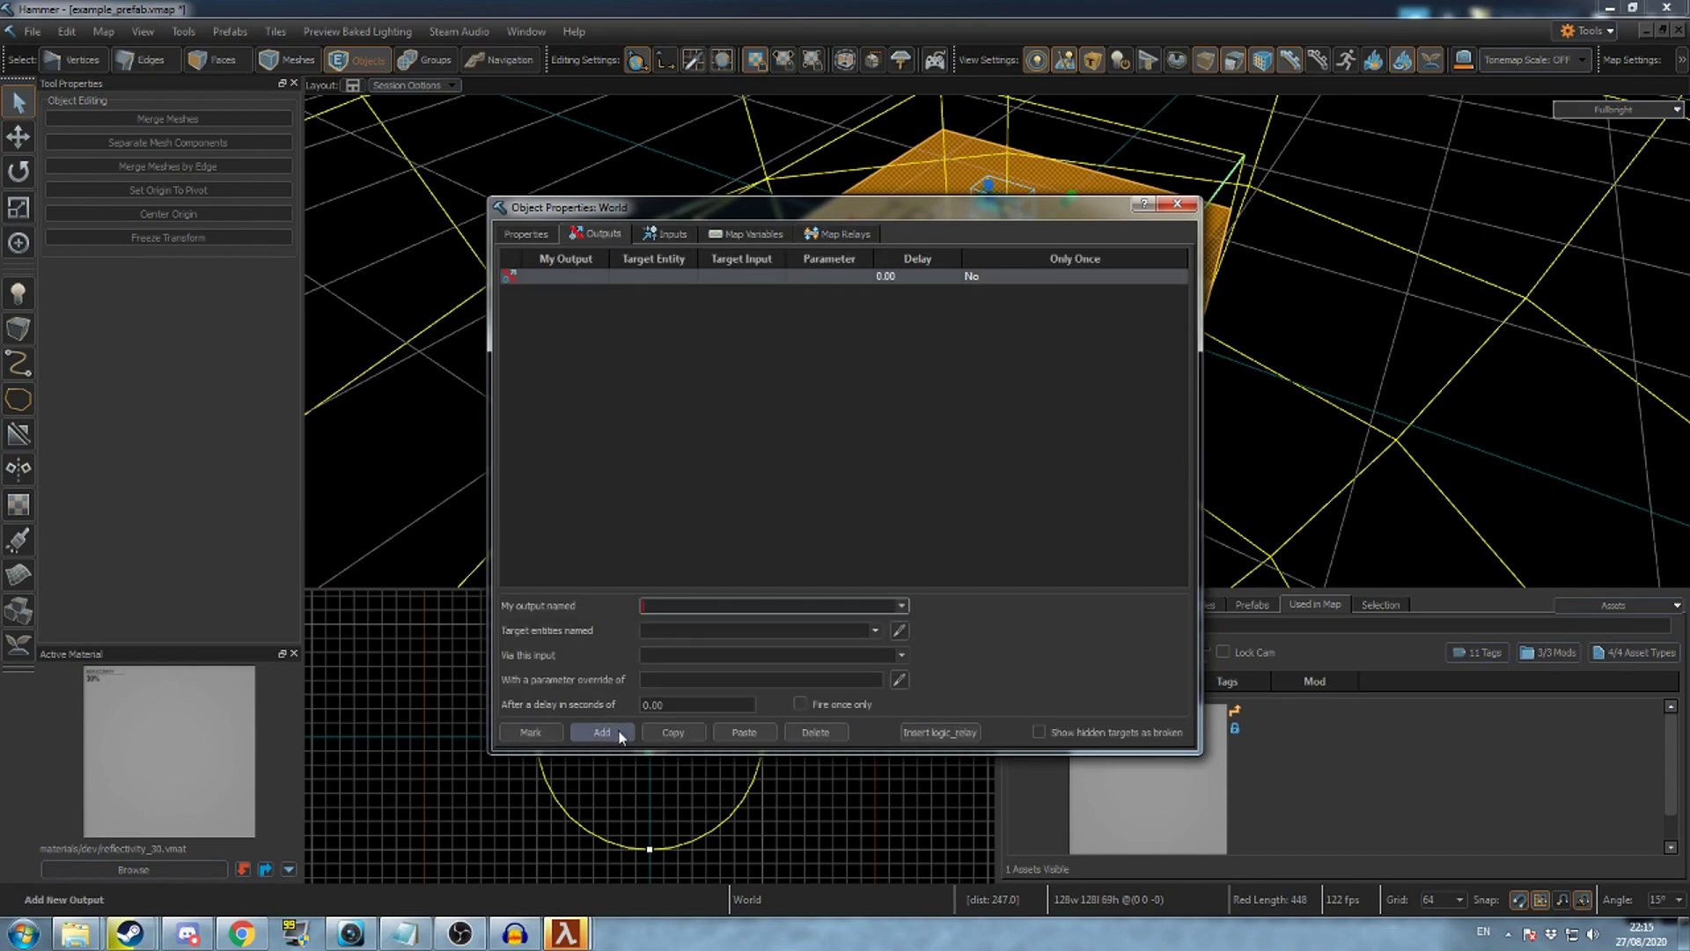
pyautogui.click(904, 606)
pyautogui.click(740, 627)
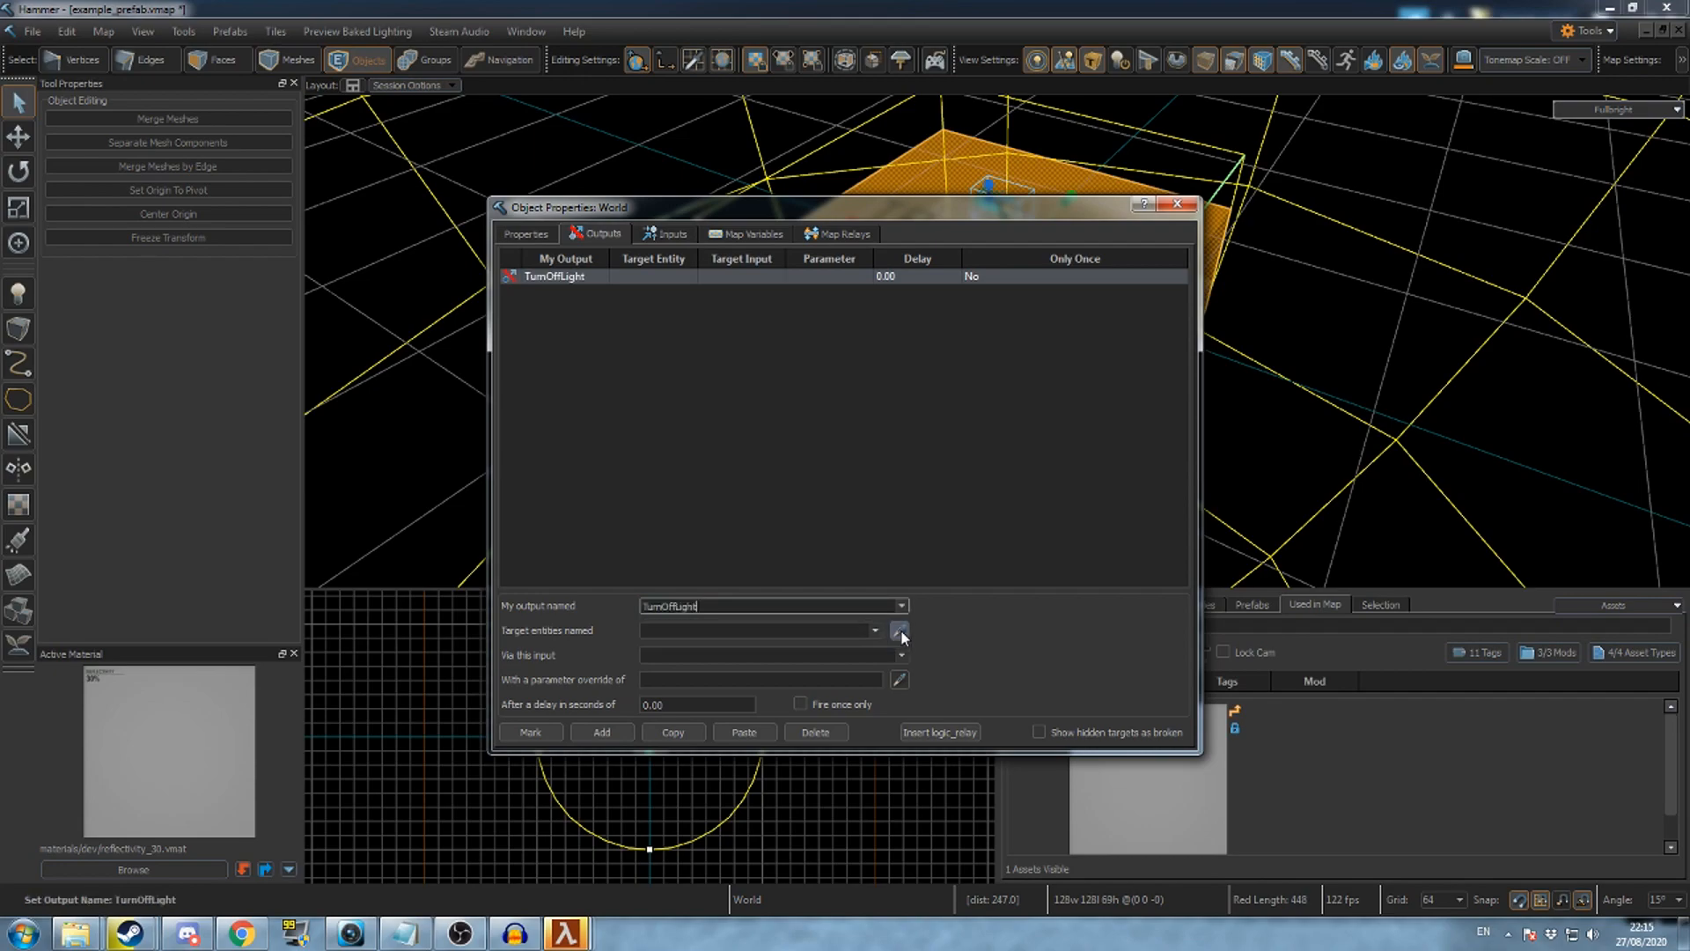
pyautogui.click(902, 630)
pyautogui.click(1007, 205)
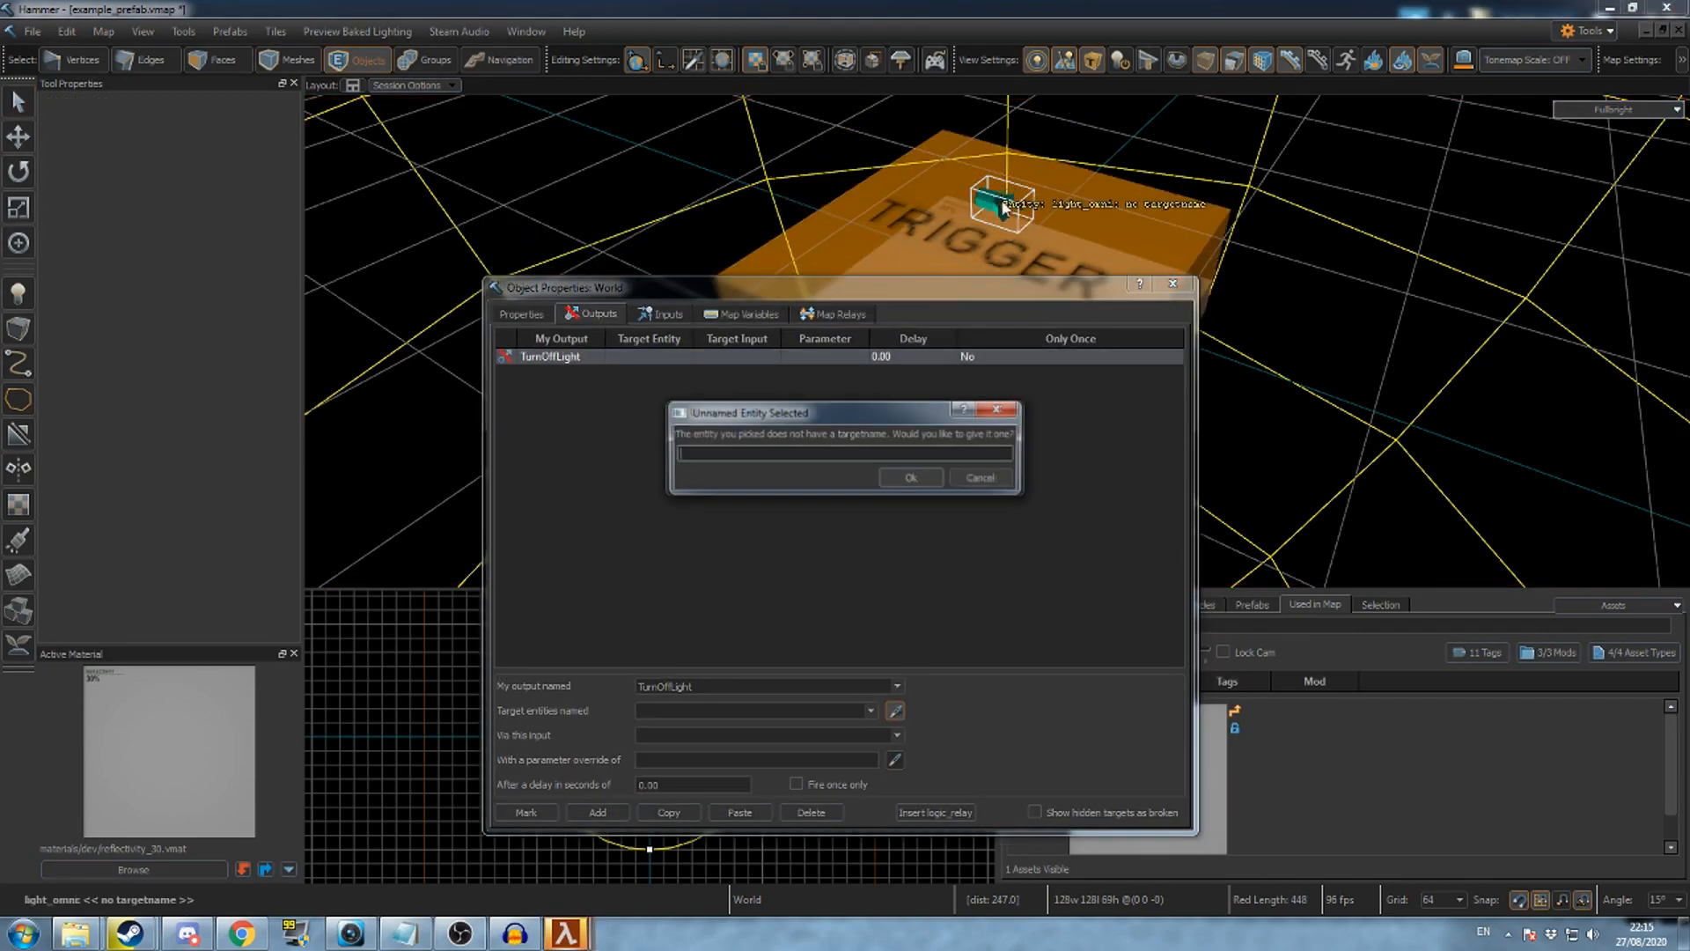
pyautogui.write('my_light')
pyautogui.press('Return')
pyautogui.click(899, 734)
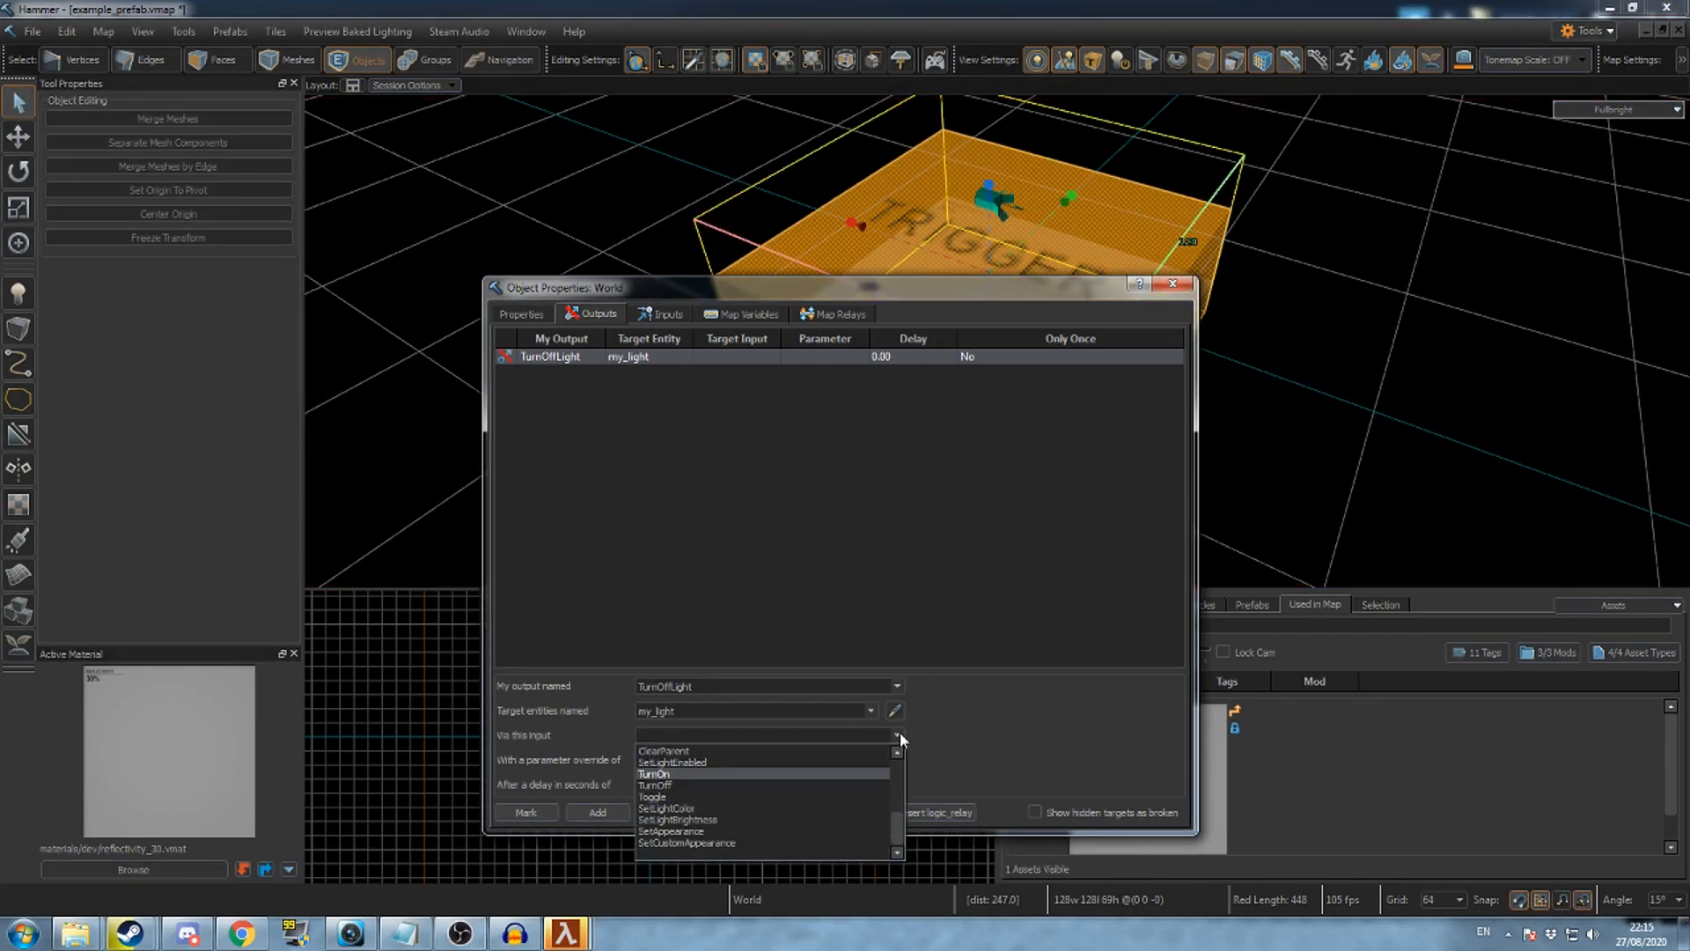